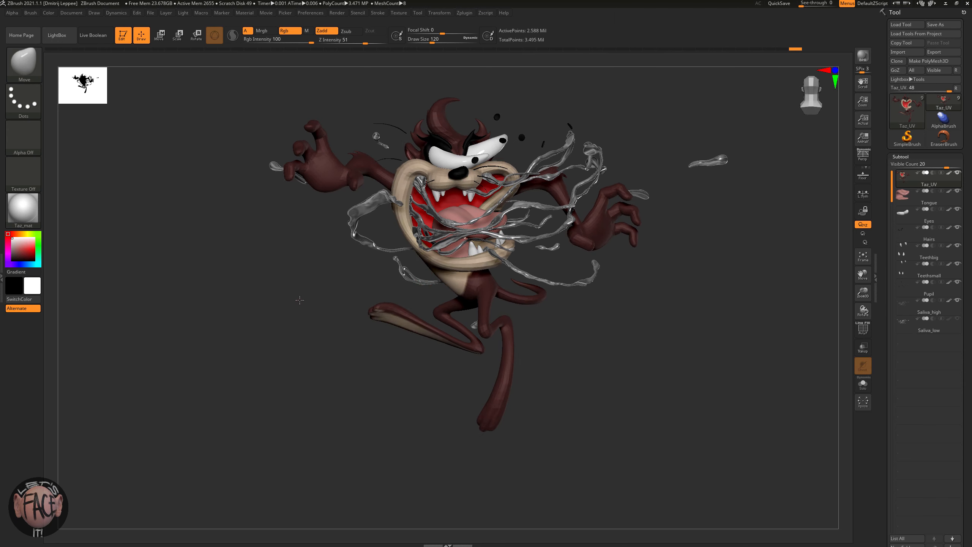
Isolate the Saliva_low subtool and display its polygroup wireframe
{"action": "left_click", "coordinate": [909, 324]}
{"action": "left_click", "coordinate": [862, 390]}
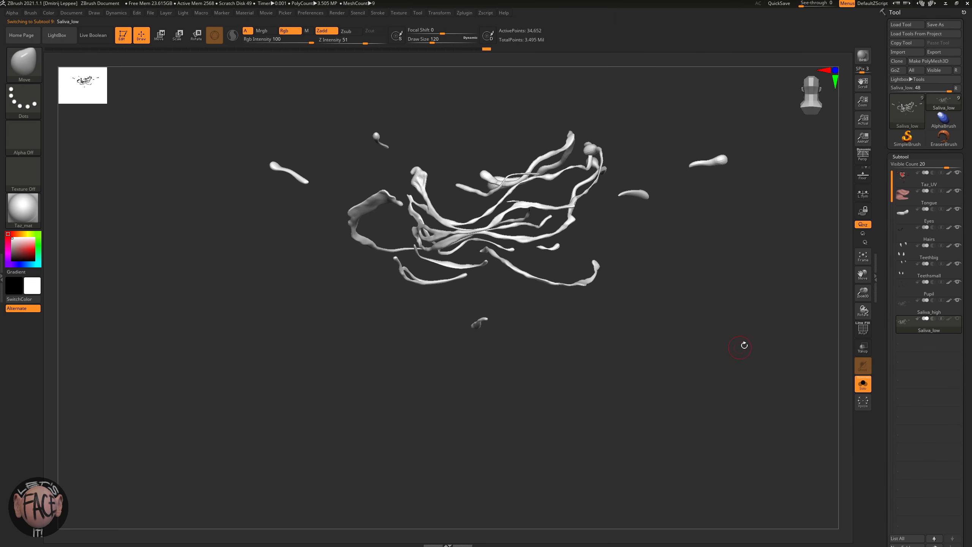
{"action": "key", "text": "shift+f"}
{"action": "left_click_drag", "start_coordinate": [744, 345], "coordinate": [672, 371], "text": "alt"}
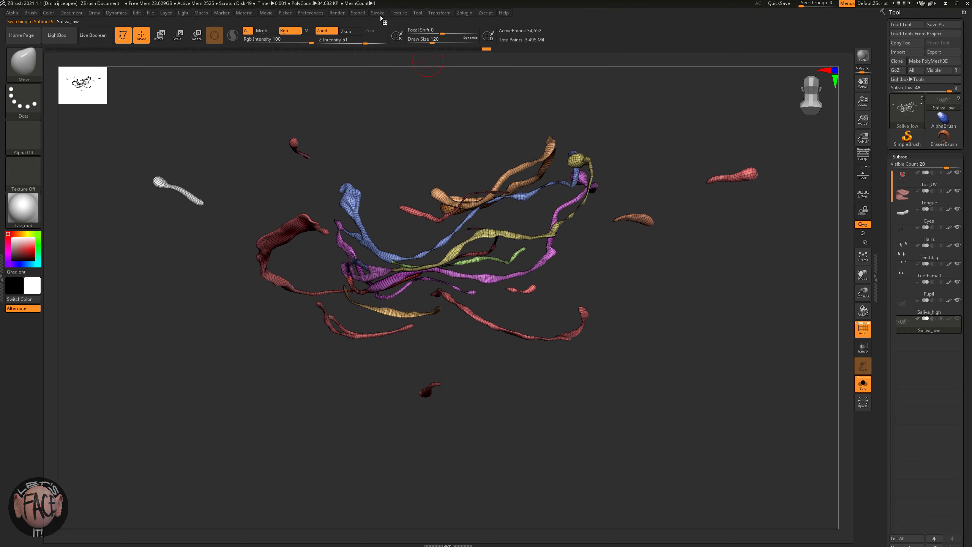
Unwrap the Saliva_low mesh with UV Master, using Polygroups to define the islands
{"action": "left_click", "coordinate": [464, 13]}
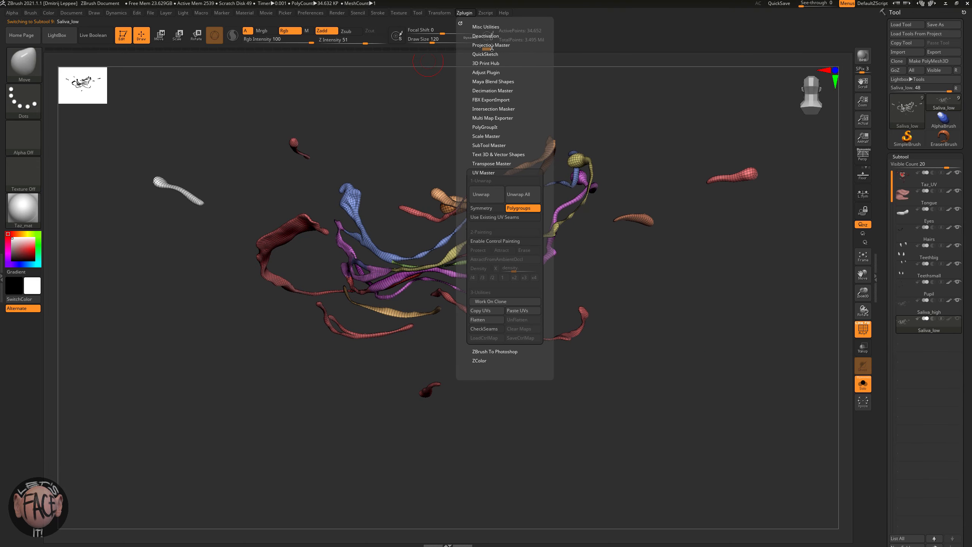
{"action": "left_click", "coordinate": [516, 209]}
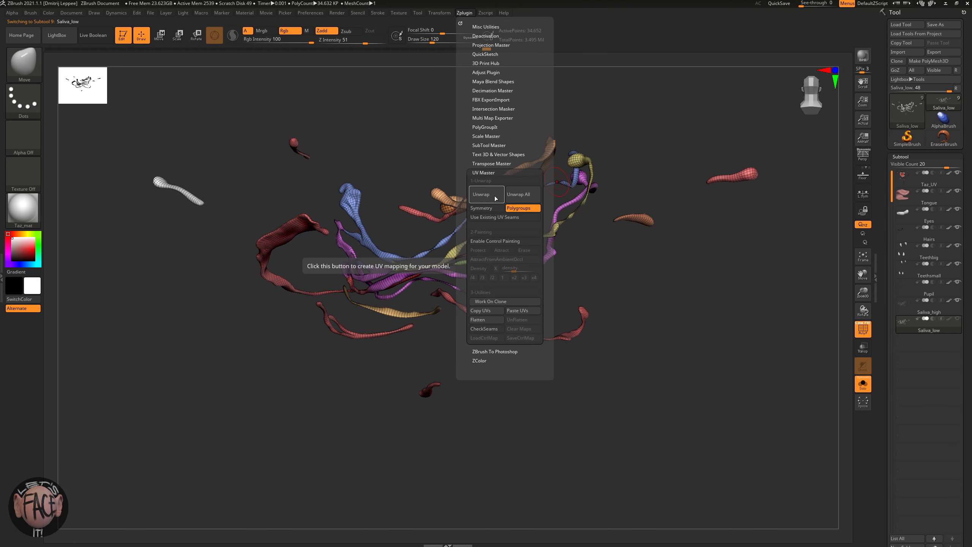
{"action": "left_click", "coordinate": [494, 197]}
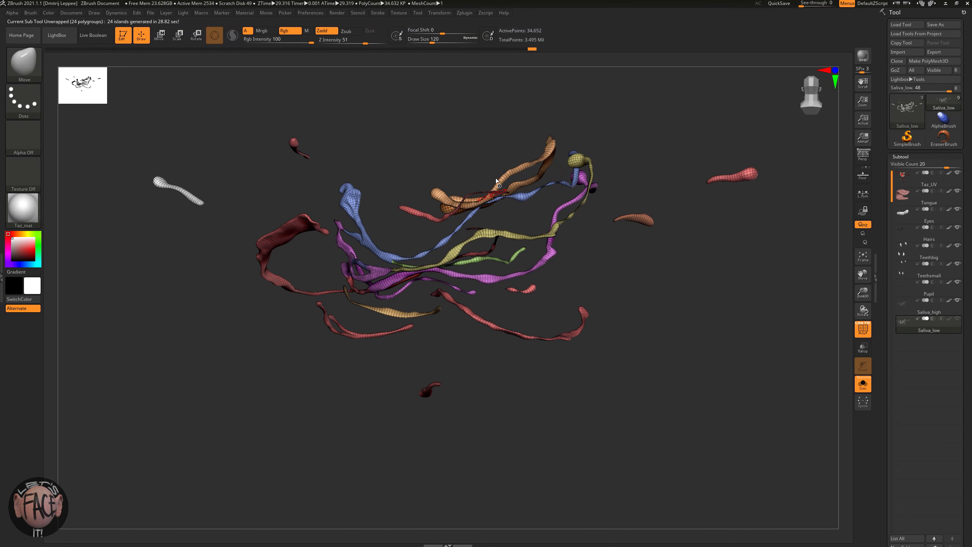
Flatten the saliva mesh's UVs to examine the island layout, then unflatten it and hide the wireframe
{"action": "left_click", "coordinate": [463, 13]}
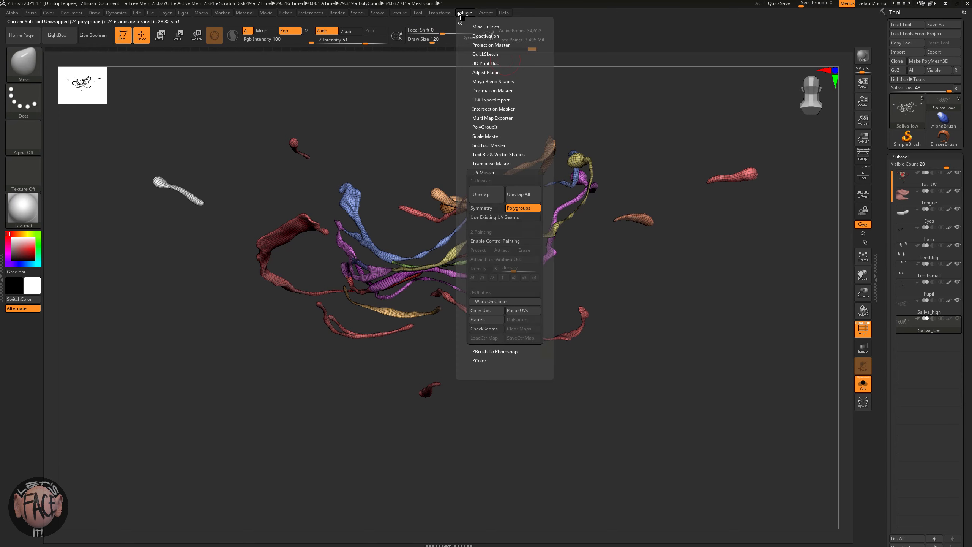
{"action": "left_click", "coordinate": [485, 319]}
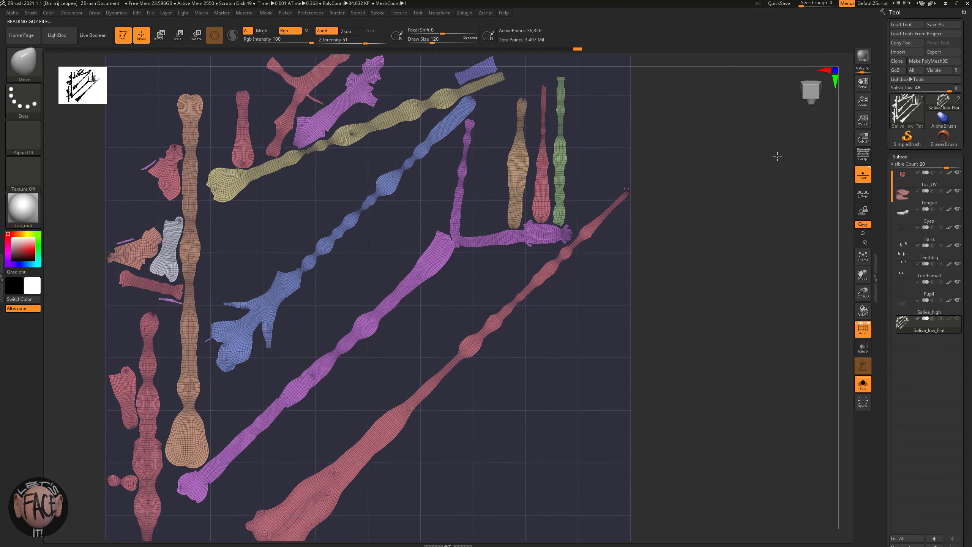
{"action": "left_click_drag", "start_coordinate": [778, 155], "coordinate": [940, 179], "text": "alt"}
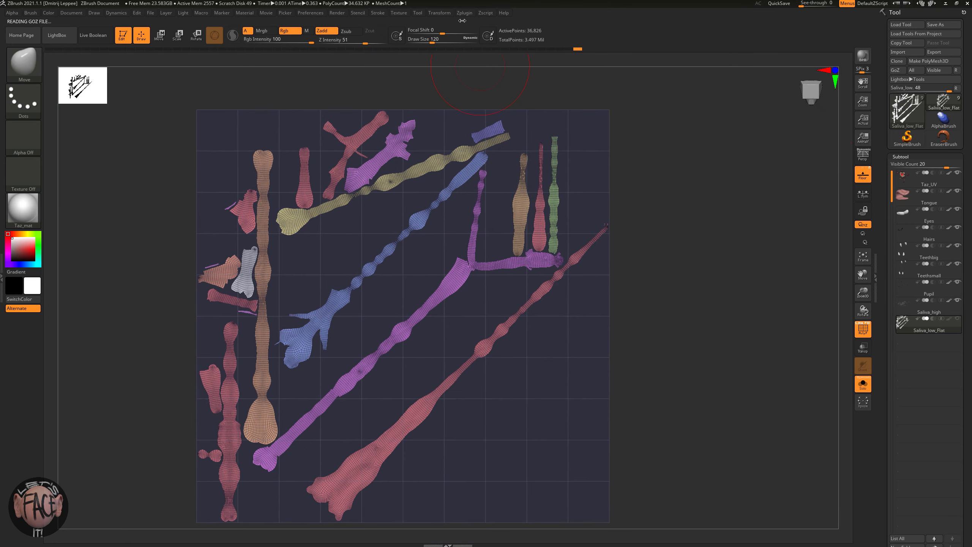
{"action": "left_click", "coordinate": [464, 13]}
{"action": "left_click", "coordinate": [521, 320]}
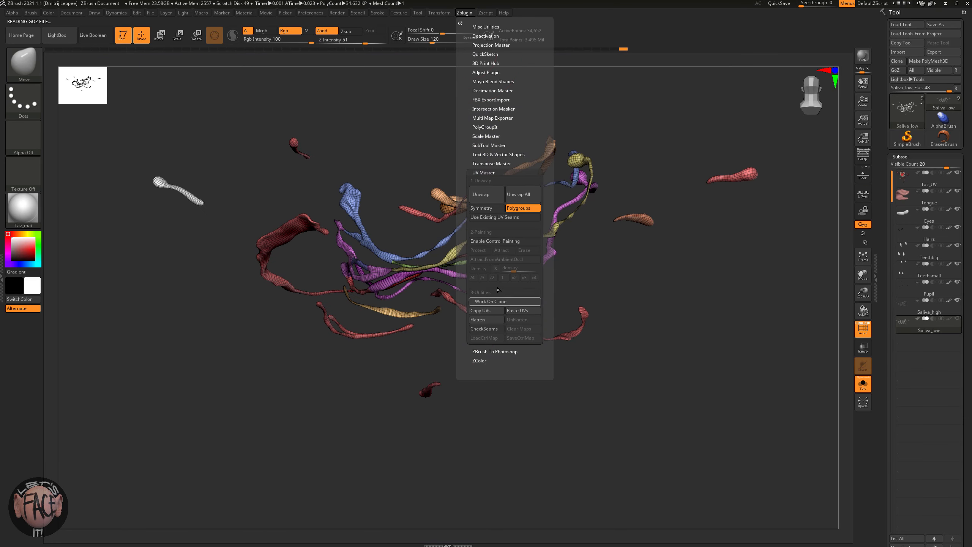
{"action": "left_click", "coordinate": [487, 310]}
{"action": "key", "text": "shift+f"}
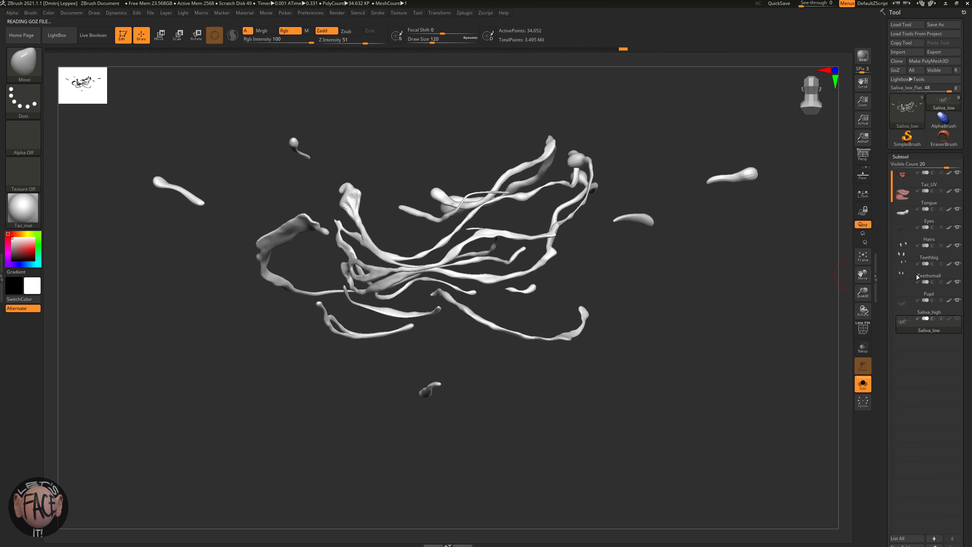
Export the Saliva_low mesh in OBJ format into a new folder named Low inside the Taz project folder
{"action": "left_click", "coordinate": [928, 54]}
{"action": "right_click", "coordinate": [526, 226]}
{"action": "mouse_move", "coordinate": [566, 325]}
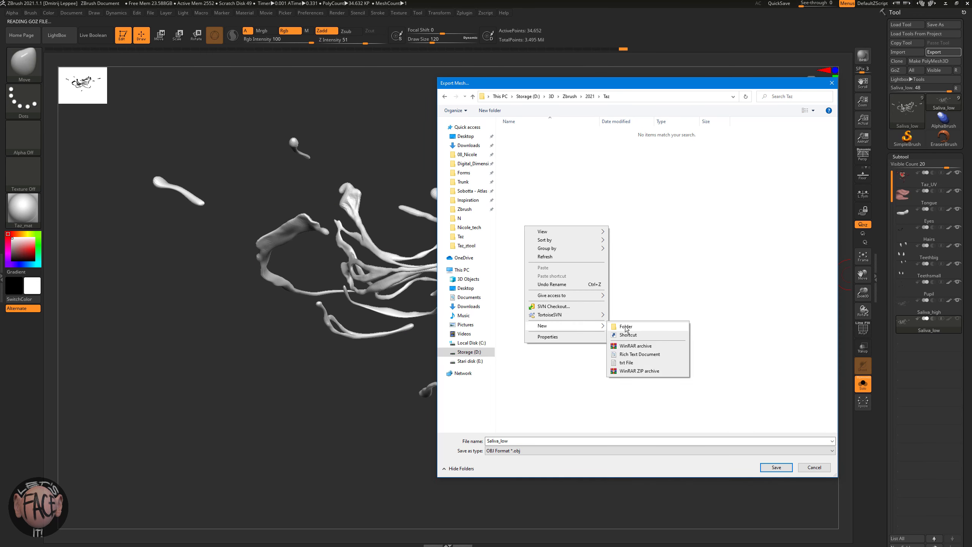
{"action": "left_click", "coordinate": [628, 327]}
{"action": "type", "text": "Low"}
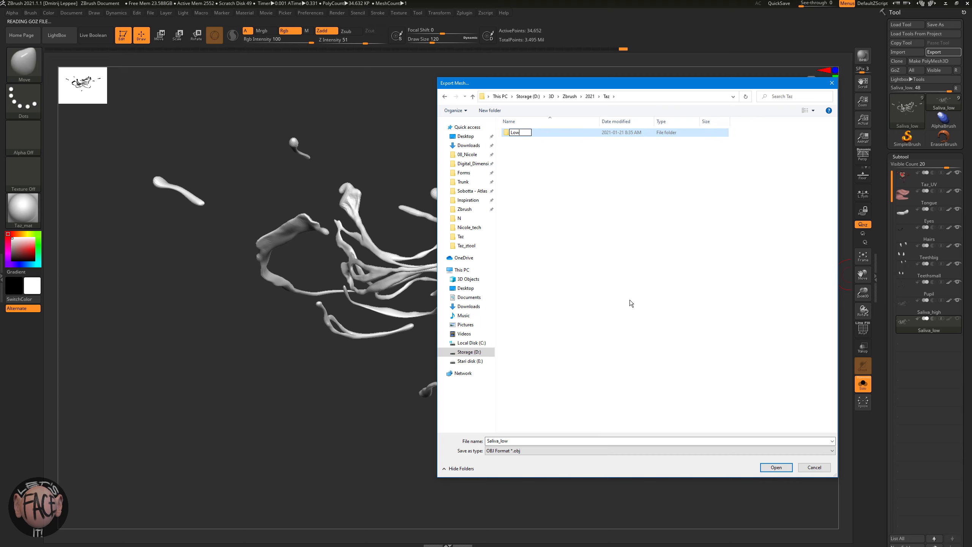
{"action": "key", "text": "Return"}
{"action": "double_click", "coordinate": [549, 137]}
{"action": "left_click", "coordinate": [773, 467]}
Select the Pupil subtool and export it in OBJ format to the Low folder
{"action": "left_click", "coordinate": [926, 289]}
{"action": "key", "text": "f"}
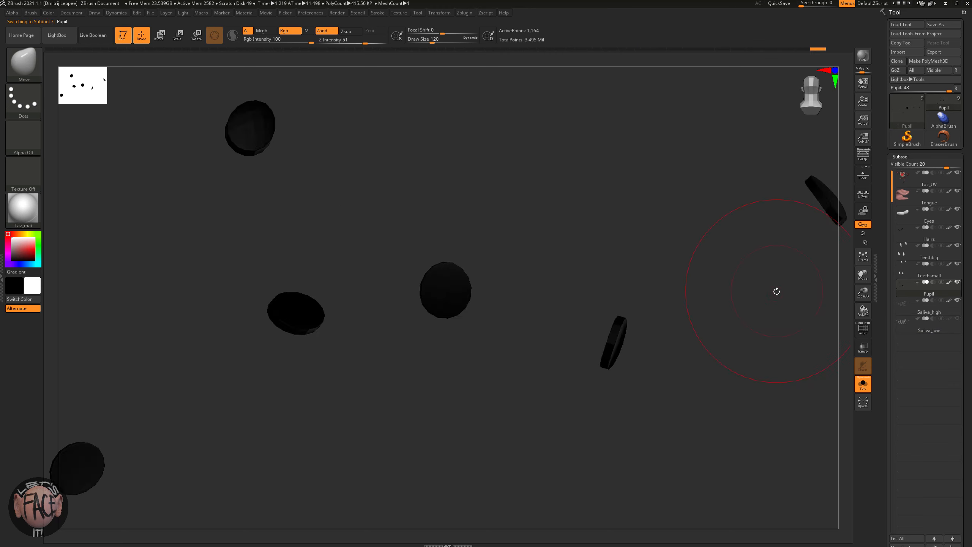
{"action": "key", "text": "shift+f"}
{"action": "left_click_drag", "start_coordinate": [776, 291], "coordinate": [734, 304], "text": "alt"}
{"action": "left_click", "coordinate": [935, 52]}
{"action": "left_click", "coordinate": [608, 95]}
{"action": "double_click", "coordinate": [545, 138]}
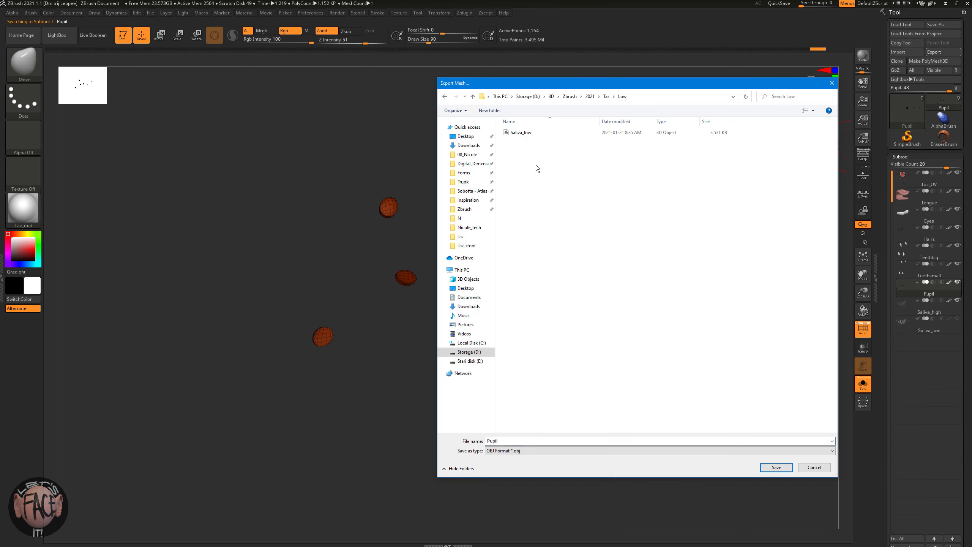
{"action": "left_click", "coordinate": [775, 467]}
Select the Teethsmall subtool and export it in OBJ format to the Low folder
{"action": "left_click", "coordinate": [916, 275]}
{"action": "key", "text": "f"}
{"action": "key", "text": "shift+f"}
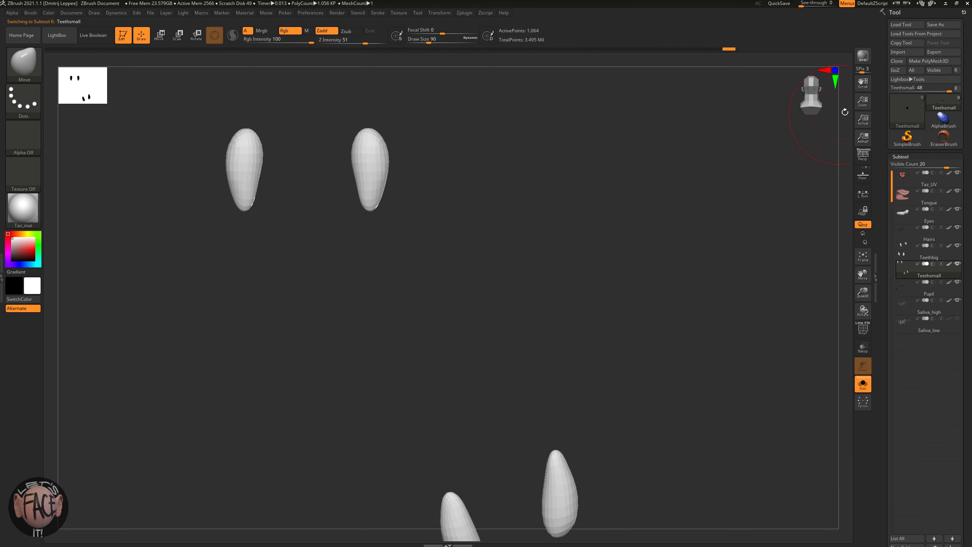
{"action": "key", "text": "d"}
{"action": "left_click", "coordinate": [934, 53]}
{"action": "left_click", "coordinate": [774, 465]}
Select the Teethbig subtool, check its wireframe density and export it in OBJ format to the Low folder
{"action": "key", "text": "Up"}
{"action": "key", "text": "f"}
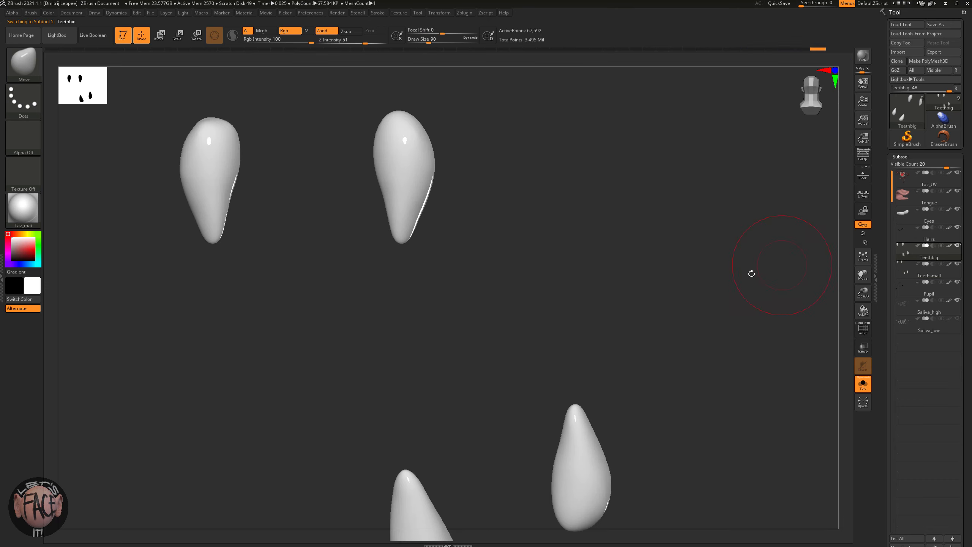
{"action": "key", "text": "shift+f"}
{"action": "key", "text": "shift+f"}
Check the wireframe and texture map creation options of the Hairs subtool and export its mesh in OBJ format
{"action": "key", "text": "Up"}
{"action": "key", "text": "shift+f"}
{"action": "key", "text": "f"}
{"action": "key", "text": "s"}
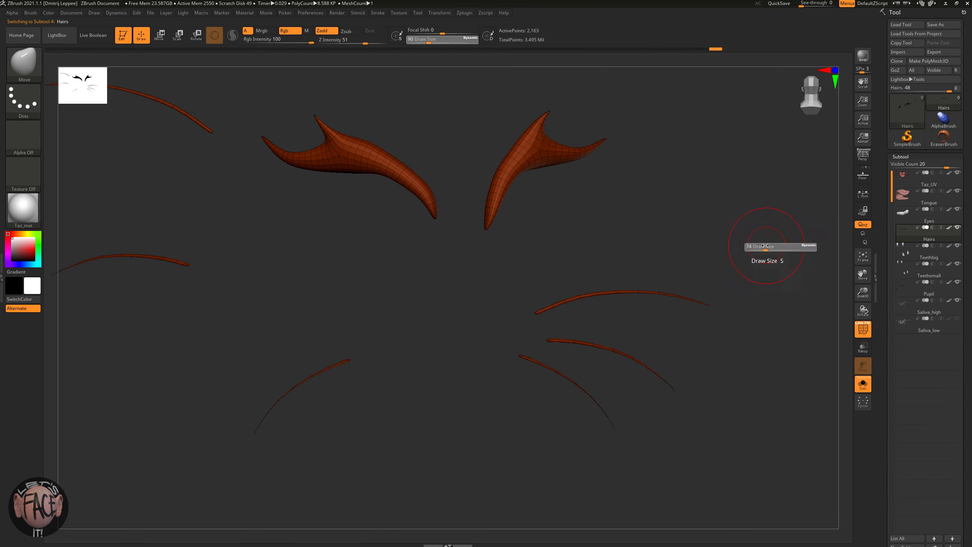
{"action": "left_click", "coordinate": [900, 156]}
{"action": "left_click_drag", "start_coordinate": [908, 377], "coordinate": [908, 172]}
{"action": "left_click", "coordinate": [898, 178]}
{"action": "left_click", "coordinate": [912, 187]}
{"action": "left_click", "coordinate": [908, 139]}
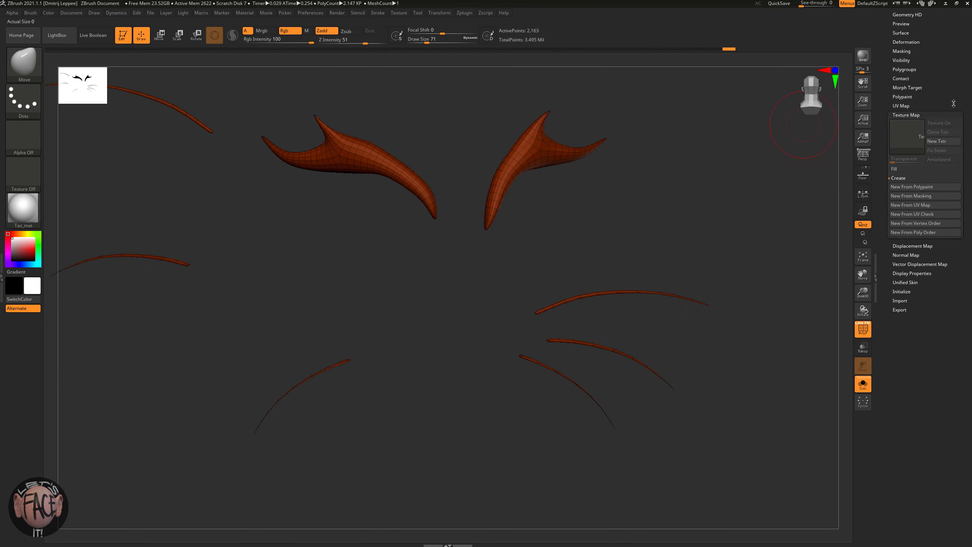
{"action": "left_click_drag", "start_coordinate": [954, 102], "coordinate": [954, 299]}
{"action": "left_click", "coordinate": [935, 52]}
{"action": "left_click", "coordinate": [774, 465]}
Select the Eyes subtool, check its wireframe and export it in OBJ format to the Low folder
{"action": "key", "text": "Up"}
{"action": "key", "text": "f"}
{"action": "key", "text": "shift+f"}
{"action": "left_click", "coordinate": [912, 384]}
{"action": "key", "text": "shift+f"}
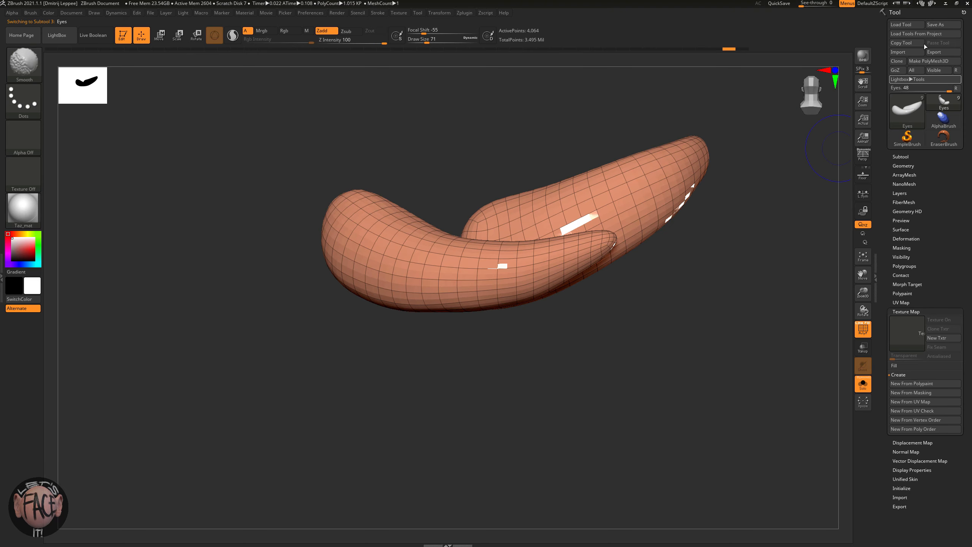
{"action": "left_click", "coordinate": [934, 52]}
{"action": "left_click", "coordinate": [774, 465]}
Select the Tongue subtool, hide the wireframe and export the mesh in OBJ format to the Low folder
{"action": "key", "text": "shift+f"}
{"action": "key", "text": "Up"}
{"action": "key", "text": "f"}
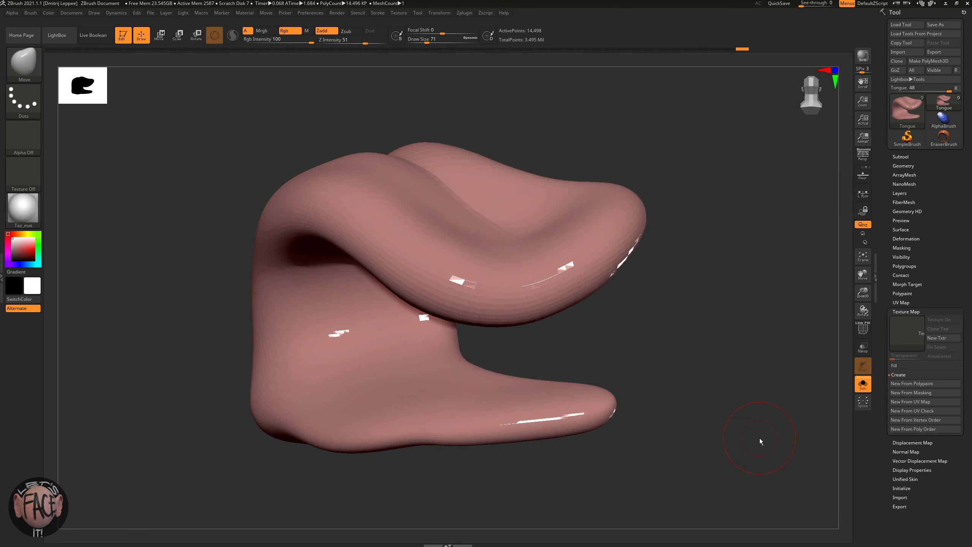
Select the Taz_UV body subtool, compare its subdivision levels and export the low-poly mesh in OBJ format to the Low folder
{"action": "key", "text": "Up"}
{"action": "key", "text": "shift+f"}
{"action": "key", "text": "d"}
{"action": "key", "text": "d"}
{"action": "key", "text": "d"}
{"action": "key", "text": "d"}
{"action": "key", "text": "shift+f"}
{"action": "left_click_drag", "start_coordinate": [696, 131], "coordinate": [699, 99], "text": "alt"}
{"action": "left_click", "coordinate": [935, 52]}
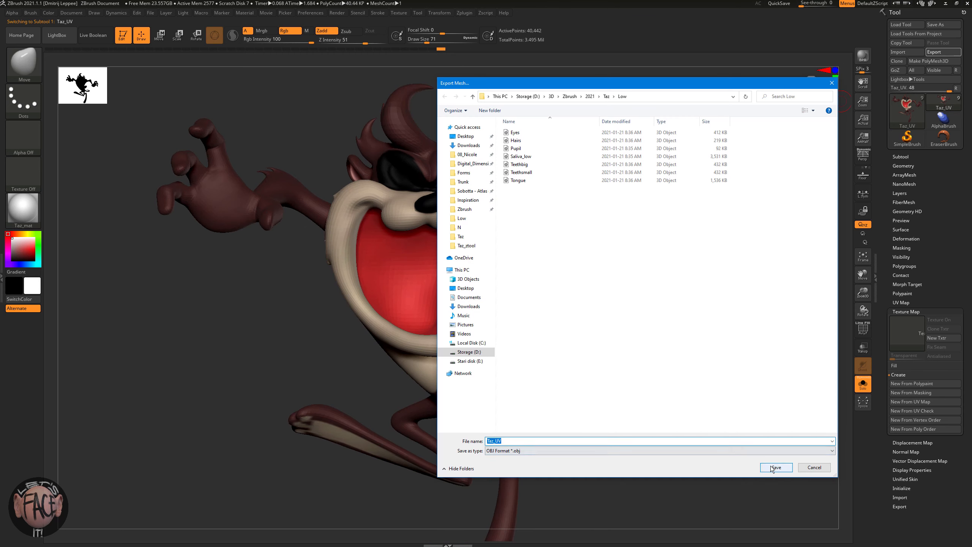
{"action": "left_click", "coordinate": [773, 466]}
Raise the Taz body's subdivision level and rename its subtool to Taz_high
{"action": "key", "text": "d"}
{"action": "left_click", "coordinate": [900, 157]}
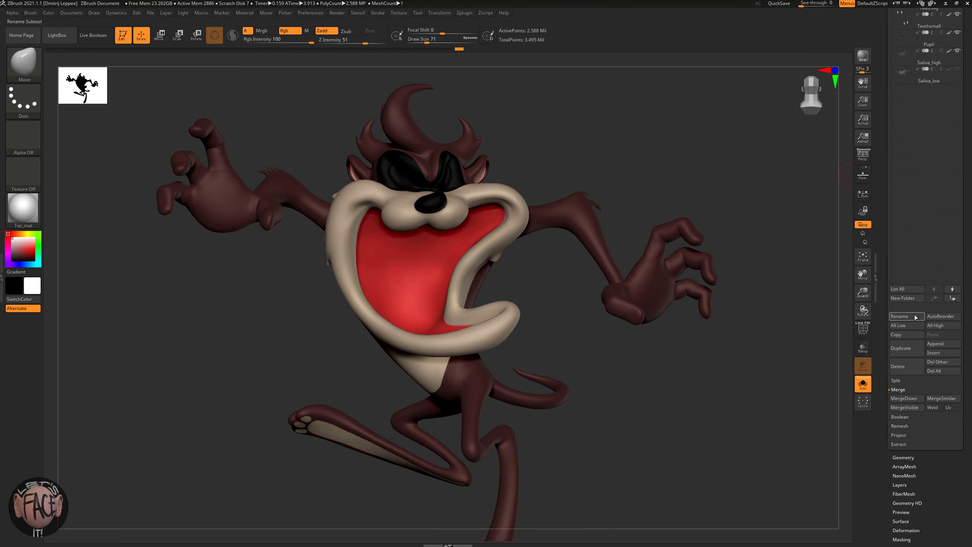
{"action": "left_click", "coordinate": [915, 316]}
{"action": "type", "text": "Taz_high"}
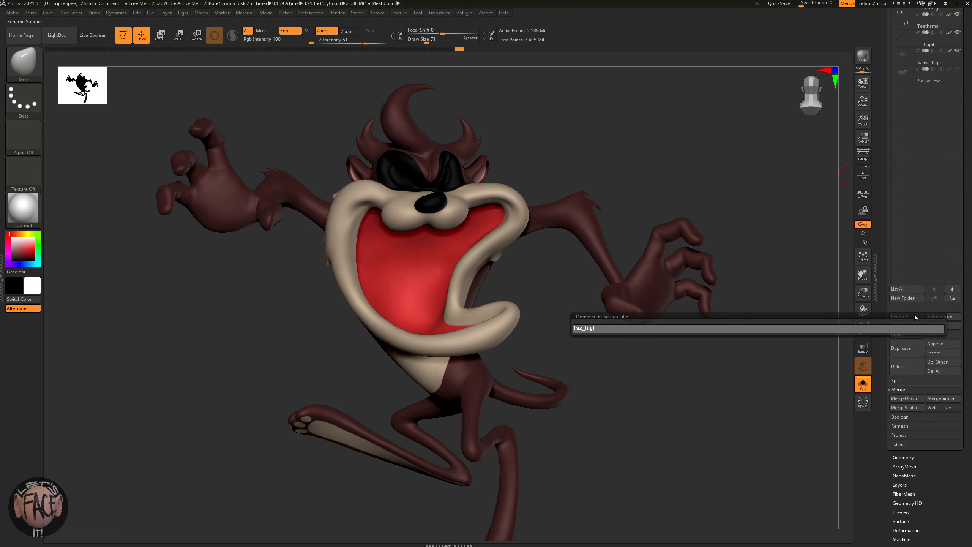
{"action": "key", "text": "Return"}
Rename the tongue, eyes, hairs, big teeth, small teeth and pupil subtools by adding the suffix _high to each name
{"action": "key", "text": "Down"}
{"action": "key", "text": "Down"}
{"action": "key", "text": "Down"}
{"action": "left_click", "coordinate": [914, 315]}
{"action": "type", "text": "_high"}
{"action": "key", "text": "Return"}
{"action": "key", "text": "Down"}
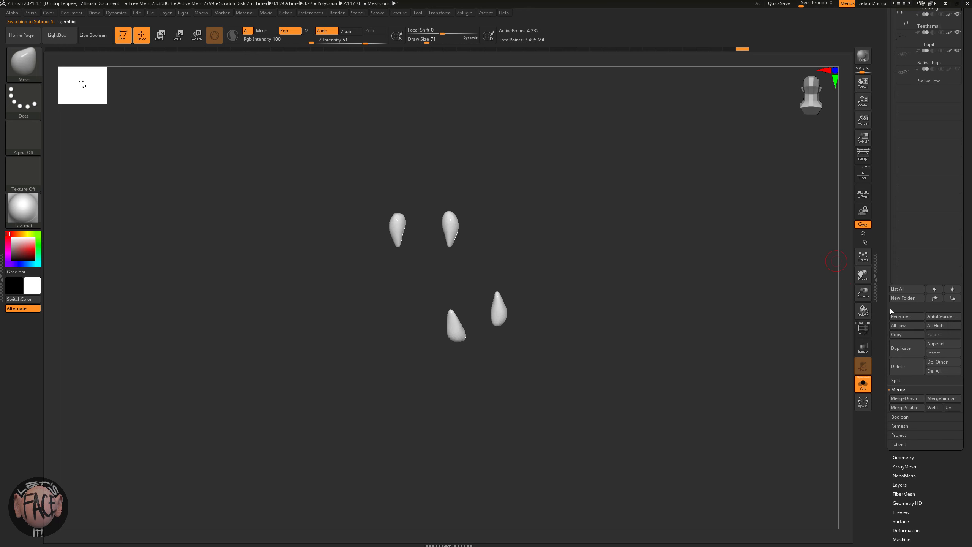
{"action": "left_click", "coordinate": [914, 316]}
{"action": "type", "text": "_high"}
{"action": "key", "text": "Return"}
{"action": "key", "text": "Down"}
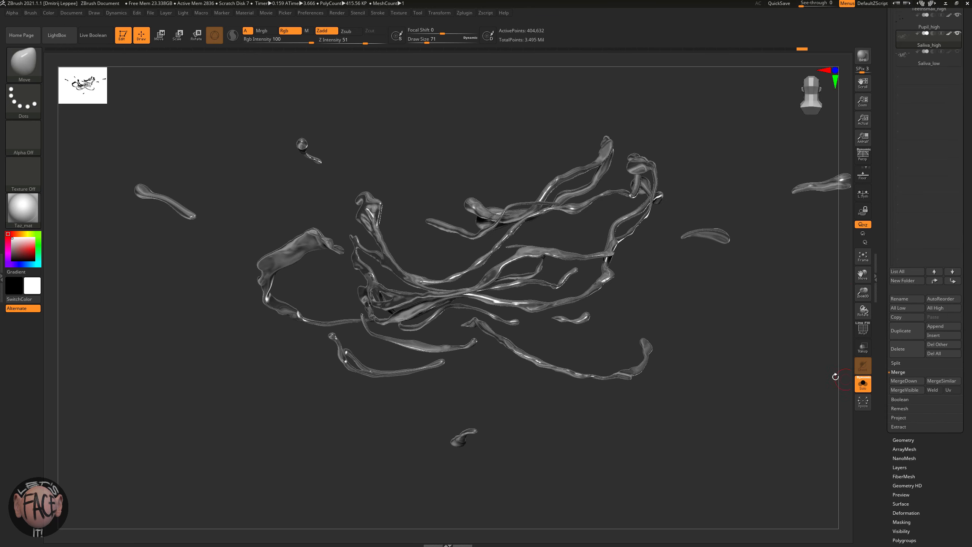
Export all visible high-poly subtools together as a binary FBX 2020 file named Taz_h
{"action": "left_click", "coordinate": [464, 13]}
{"action": "left_click", "coordinate": [491, 98]}
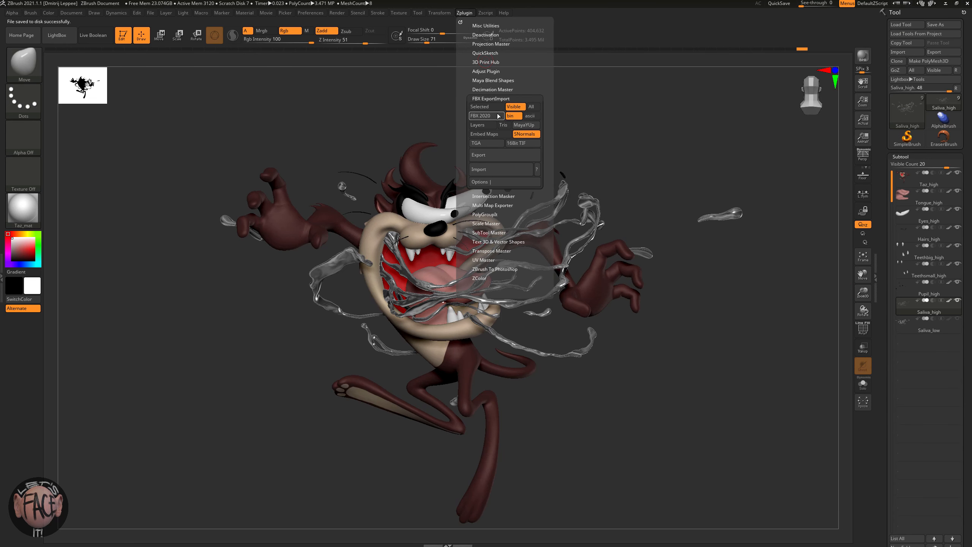
{"action": "left_click", "coordinate": [495, 155]}
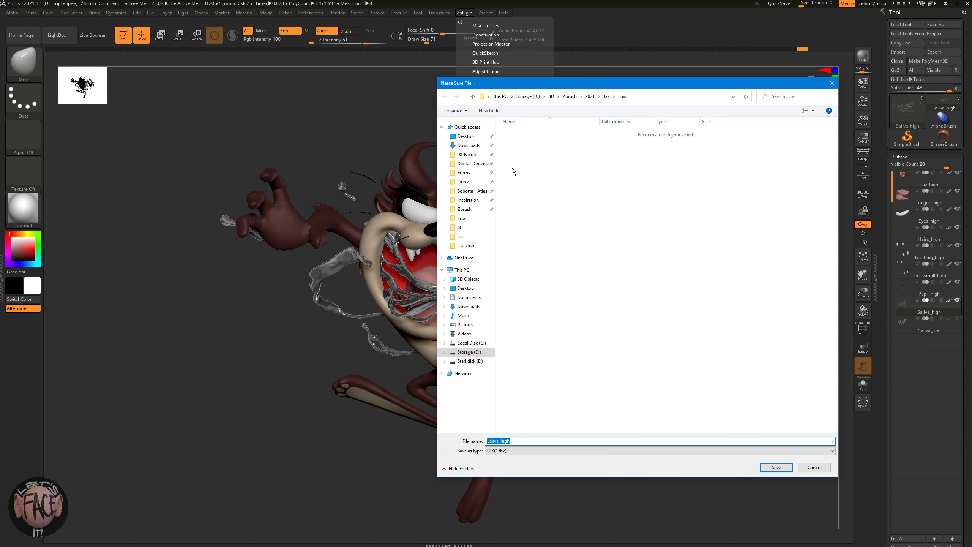
{"action": "left_click", "coordinate": [606, 96]}
{"action": "double_click", "coordinate": [528, 130]}
{"action": "type", "text": "Taz_h"}
{"action": "key", "text": "Return"}
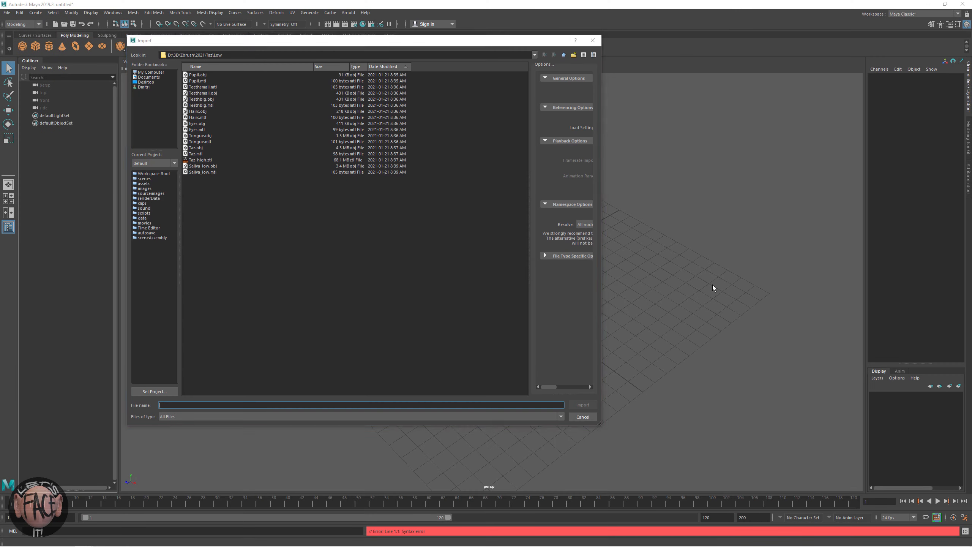
Switch to Maya and import Saliva_low.obj, Taz.obj, Tongue.obj and Eyes.obj from the Low folder
{"action": "double_click", "coordinate": [202, 166]}
{"action": "left_click", "coordinate": [7, 12]}
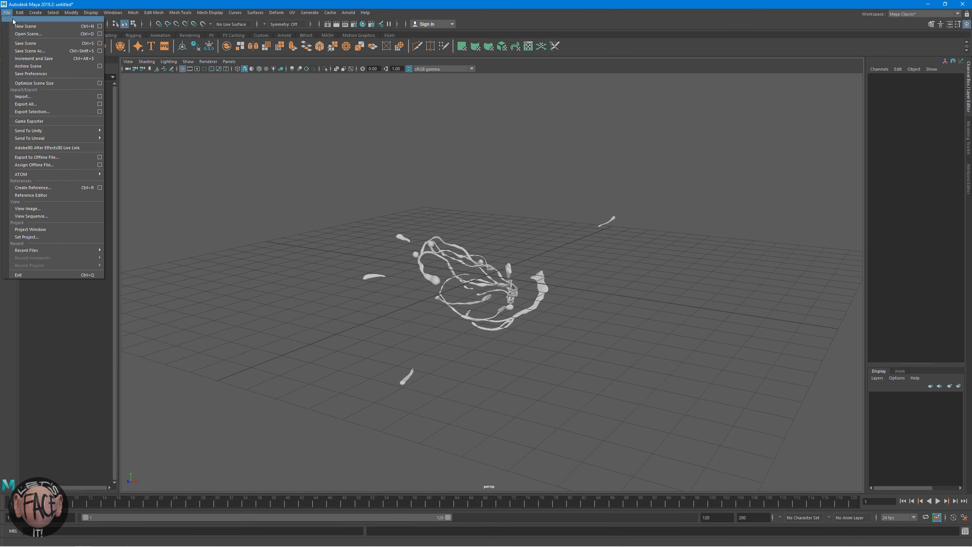
{"action": "left_click", "coordinate": [23, 97]}
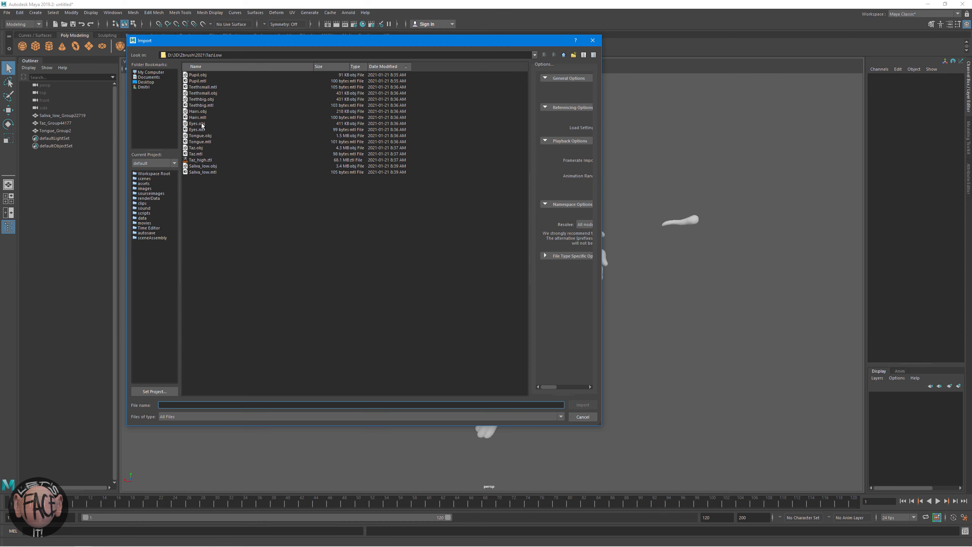
{"action": "double_click", "coordinate": [201, 124]}
Import Hairs.obj and Teethbig.obj into the scene
{"action": "left_click", "coordinate": [7, 12]}
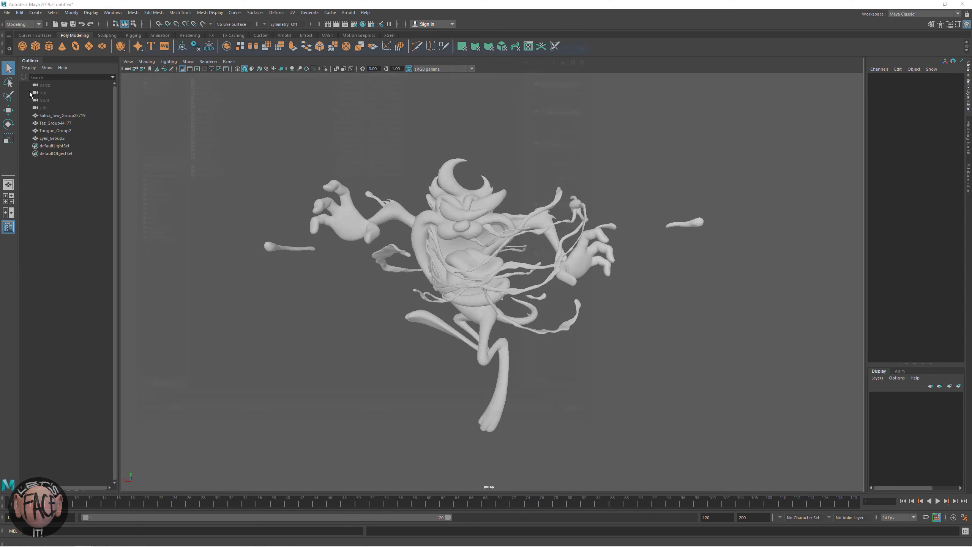
{"action": "left_click", "coordinate": [22, 96]}
{"action": "double_click", "coordinate": [214, 114]}
{"action": "left_click", "coordinate": [7, 12]}
{"action": "left_click", "coordinate": [23, 97]}
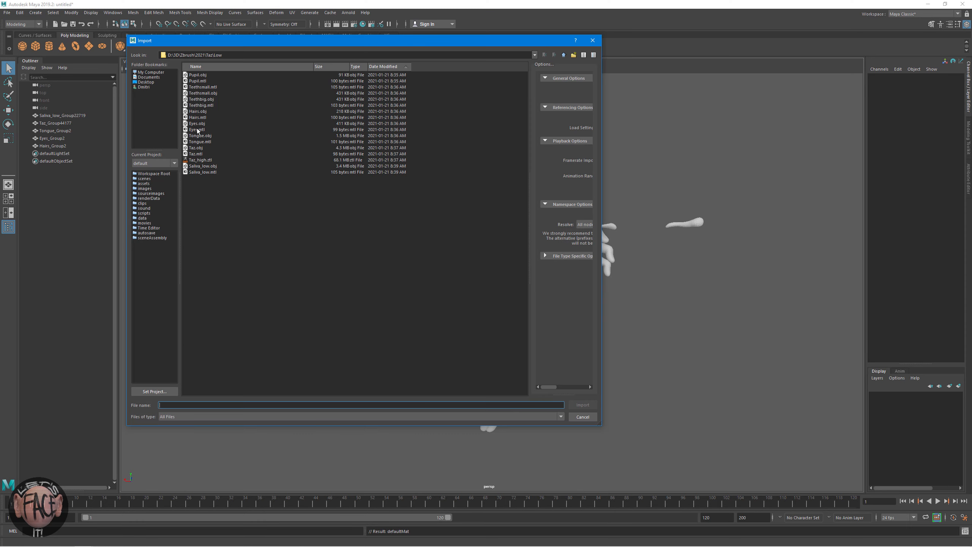
{"action": "double_click", "coordinate": [209, 101]}
Import Teethsmall.obj and Pupil.obj into the scene
{"action": "key", "text": "g"}
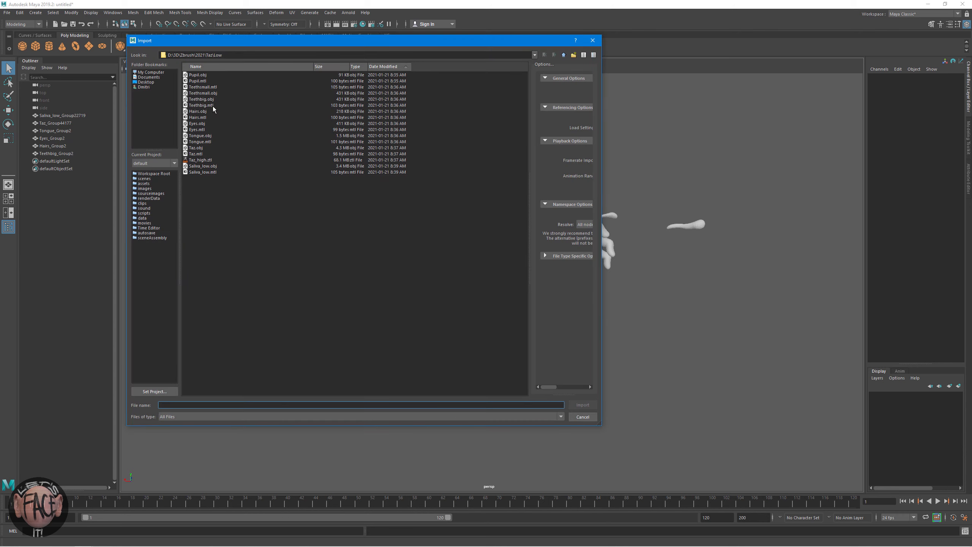
{"action": "double_click", "coordinate": [206, 94]}
{"action": "left_click", "coordinate": [7, 13]}
{"action": "left_click", "coordinate": [23, 97]}
{"action": "double_click", "coordinate": [201, 75]}
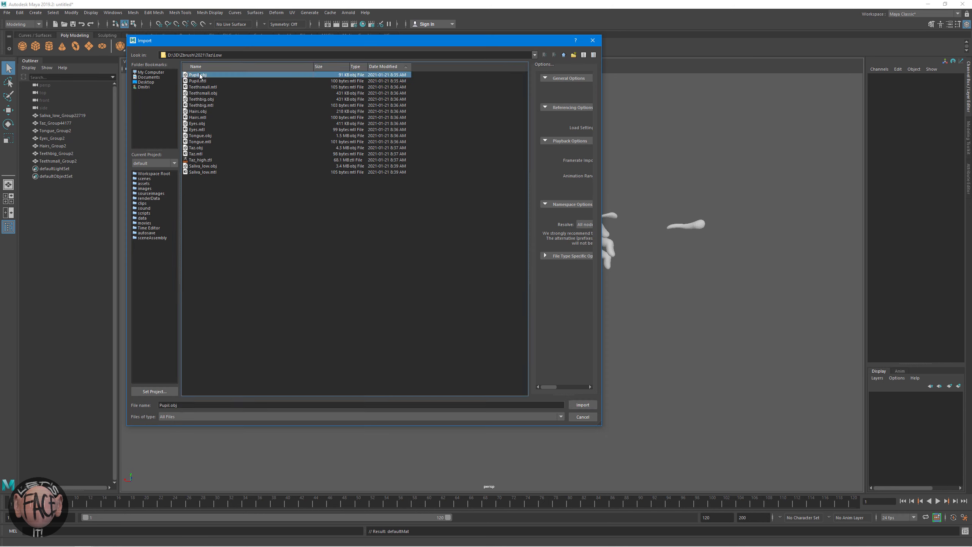
Rename the saliva, Taz body and tongue meshes as Saliva_low, Taz_low and Tongue_low
{"action": "mouse_move", "coordinate": [292, 229]}
{"action": "left_mouse_down", "text": "alt"}
{"action": "mouse_move", "coordinate": [351, 230]}
{"action": "mouse_move", "coordinate": [301, 228]}
{"action": "left_mouse_up", "text": "alt"}
{"action": "right_click_drag", "start_coordinate": [325, 192], "coordinate": [284, 148], "text": "alt"}
{"action": "left_click_drag", "start_coordinate": [284, 148], "coordinate": [269, 146], "text": "alt"}
{"action": "left_click_drag", "start_coordinate": [234, 103], "coordinate": [685, 400]}
{"action": "double_click", "coordinate": [57, 116]}
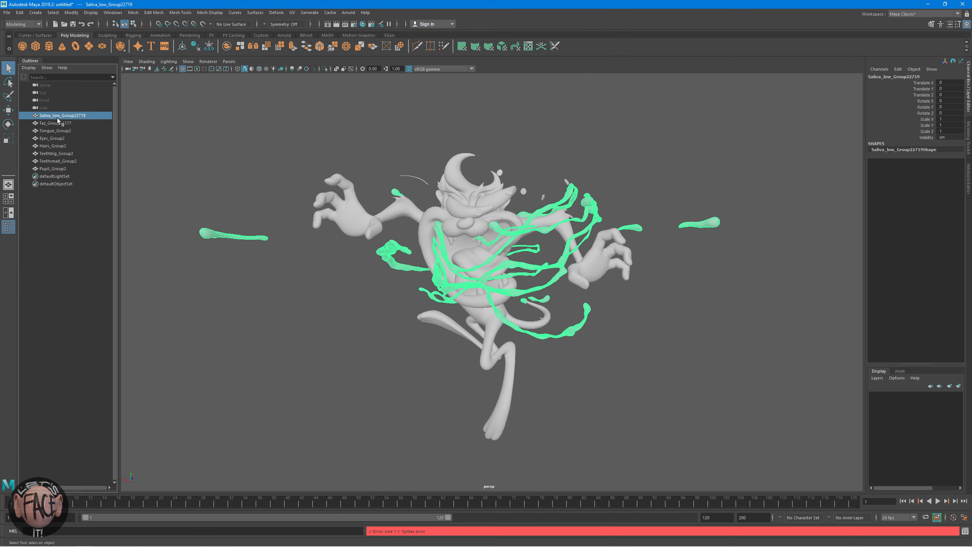
{"action": "type", "text": "Saliva_low"}
{"action": "key", "text": "Tab"}
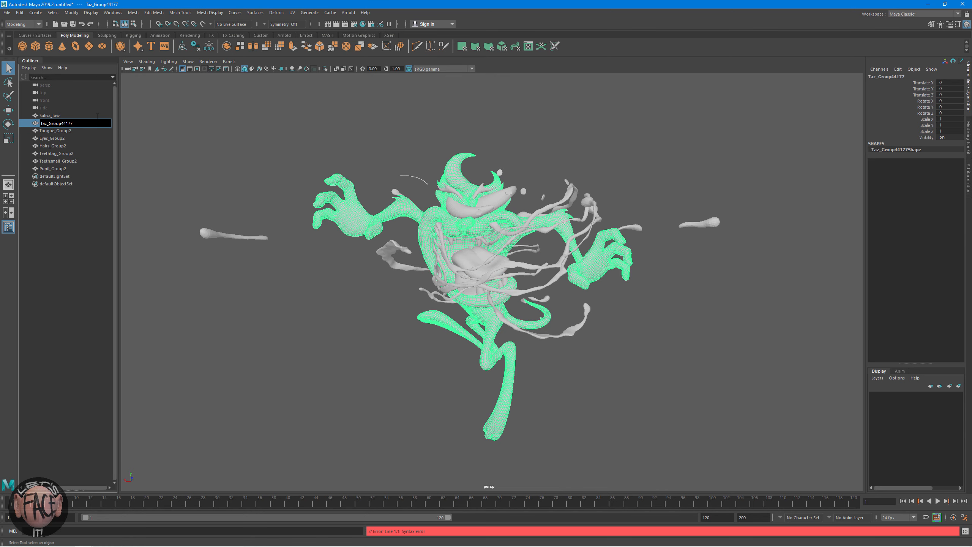
{"action": "type", "text": "Taz_low"}
{"action": "key", "text": "Tab"}
{"action": "type", "text": "Tongue_"}
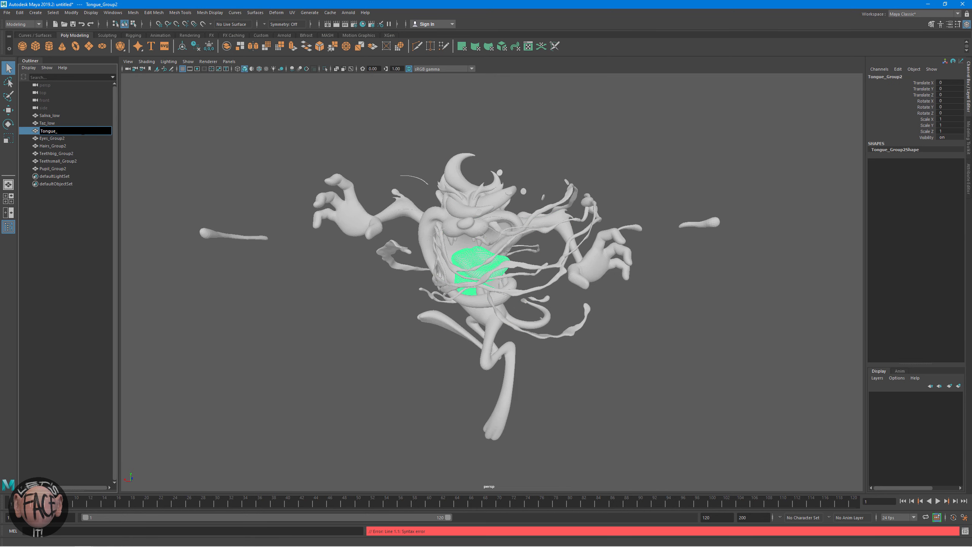
{"action": "type", "text": "low"}
{"action": "key", "text": "Tab"}
Rename the eyes, hairs and big teeth meshes as Eyes_low, Hairs_low and Teethbig_low
{"action": "type", "text": "Eyes_low"}
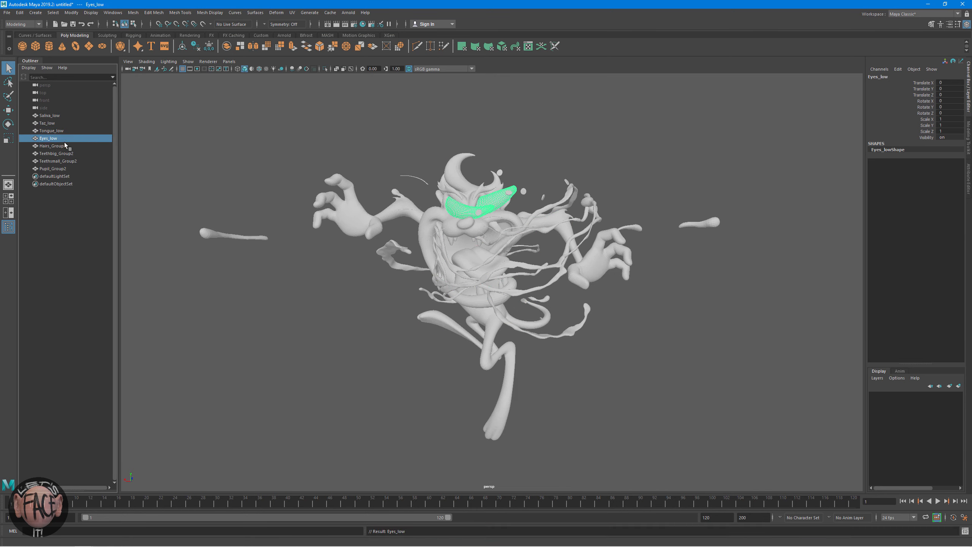
{"action": "key", "text": "Tab"}
{"action": "type", "text": "Hairs_low"}
{"action": "key", "text": "Tab"}
{"action": "key", "text": "BackSpace"}
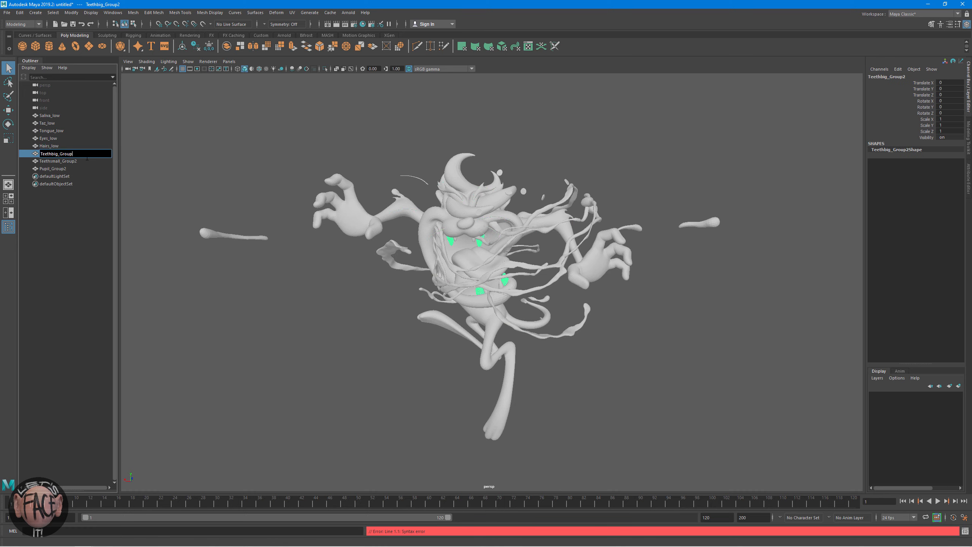
{"action": "type", "text": "low"}
{"action": "key", "text": "Tab"}
Rename the small teeth and pupil meshes as Teethsmall_low and Pupil_low, then clear the selection
{"action": "key", "text": "BackSpace"}
{"action": "key", "text": "BackSpace"}
{"action": "key", "text": "BackSpace"}
{"action": "key", "text": "BackSpace"}
{"action": "type", "text": "ll_l"}
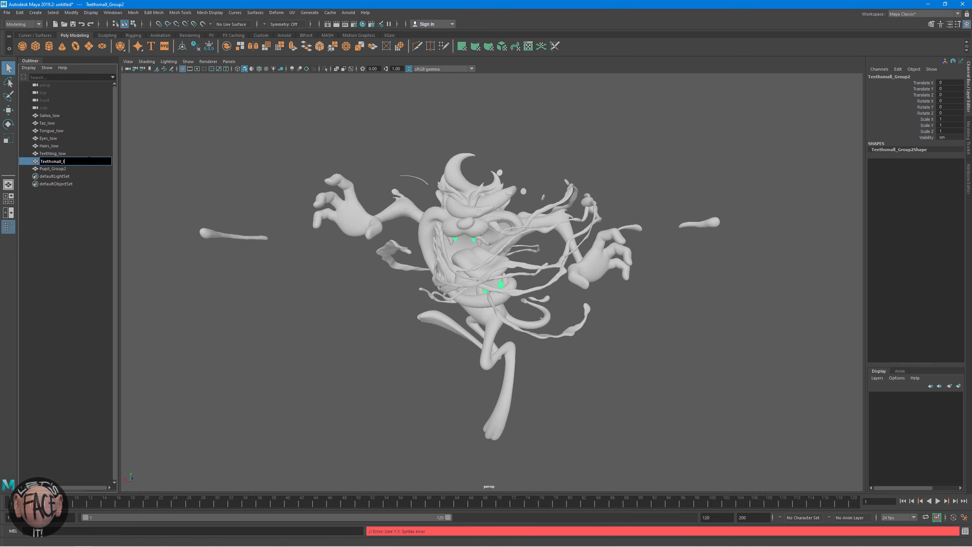
{"action": "type", "text": "ow"}
{"action": "key", "text": "Tab"}
{"action": "key", "text": "BackSpace"}
{"action": "type", "text": "low"}
{"action": "key", "text": "Return"}
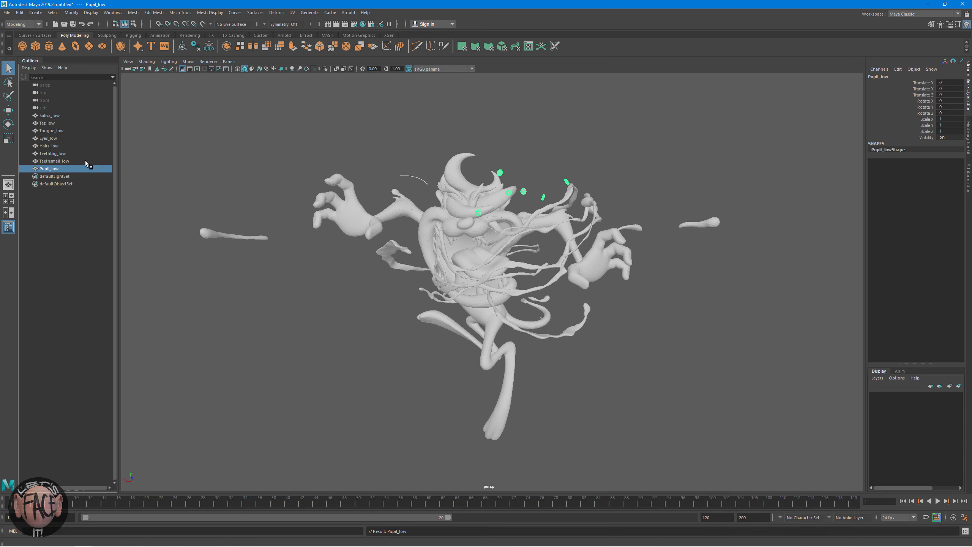
{"action": "left_click", "coordinate": [544, 142]}
{"action": "left_click_drag", "start_coordinate": [543, 143], "coordinate": [610, 150], "text": "alt"}
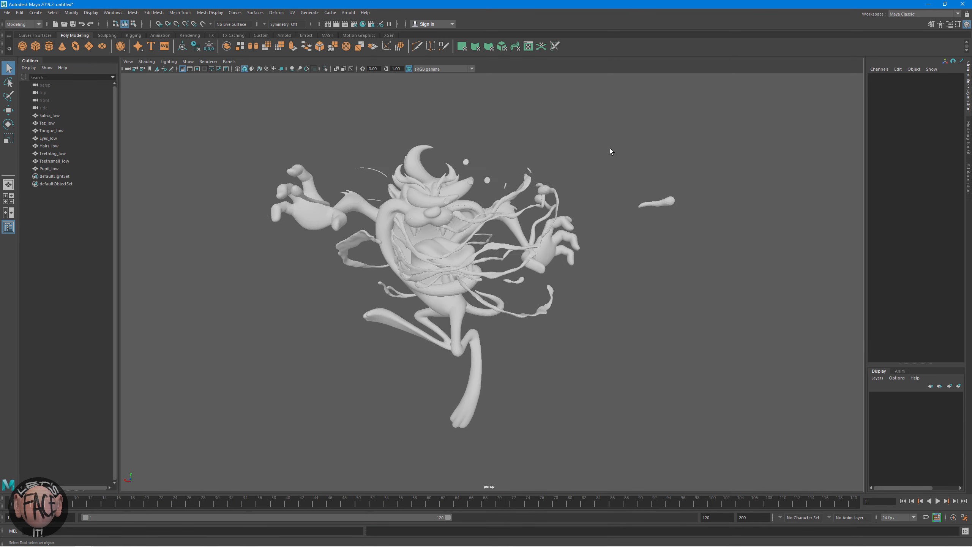
Inspect the UV layout of the Taz_low body mesh in the UV Editor
{"action": "left_click", "coordinate": [428, 171]}
{"action": "left_click", "coordinate": [528, 46]}
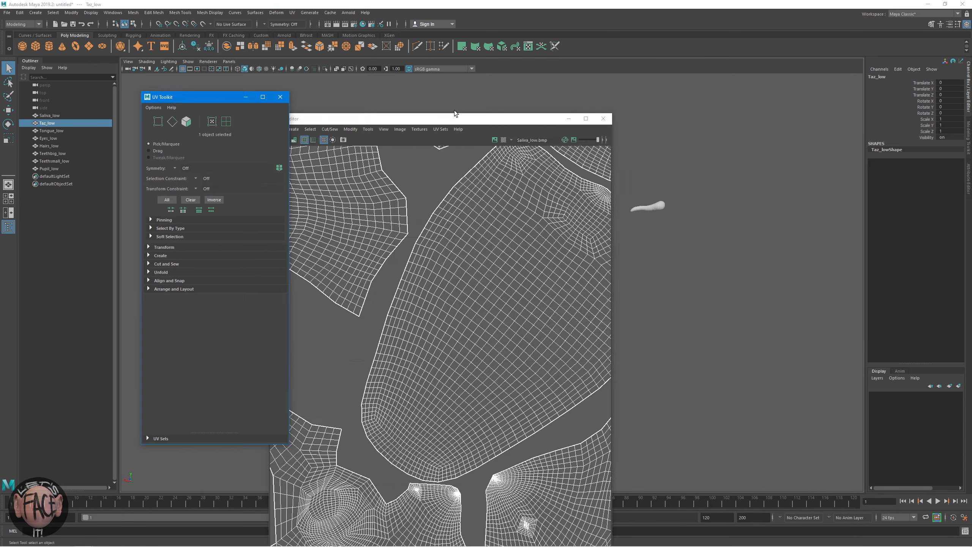
{"action": "scroll", "coordinate": [576, 246], "scroll_direction": "down", "scroll_amount": 5}
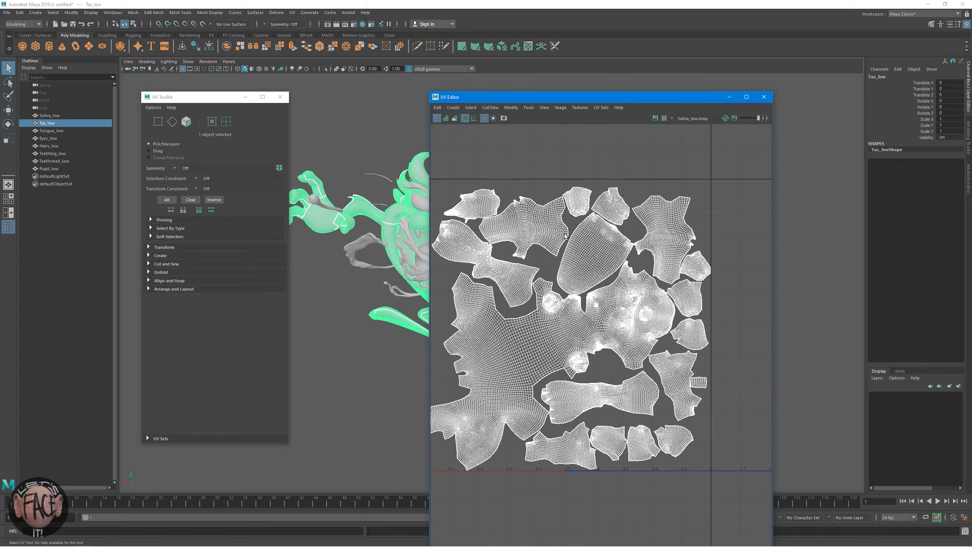
{"action": "left_click_drag", "start_coordinate": [559, 97], "coordinate": [728, 77]}
{"action": "left_click", "coordinate": [458, 188]}
{"action": "left_click", "coordinate": [439, 177]}
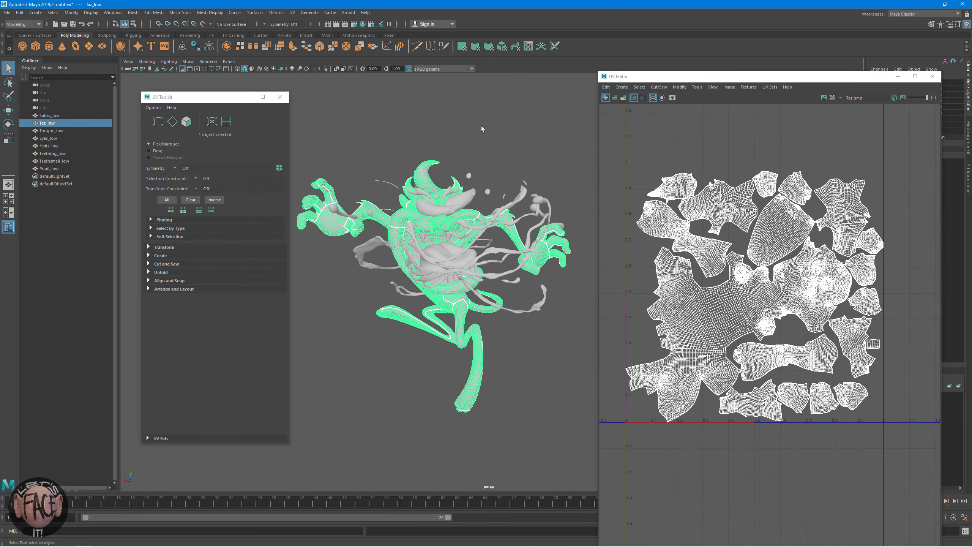
Assign a new Lambert material named Taz to the body mesh and colour it reddish brown
{"action": "right_click_drag", "start_coordinate": [464, 218], "coordinate": [468, 413]}
{"action": "left_click", "coordinate": [391, 226]}
{"action": "left_click_drag", "start_coordinate": [790, 78], "coordinate": [659, 274]}
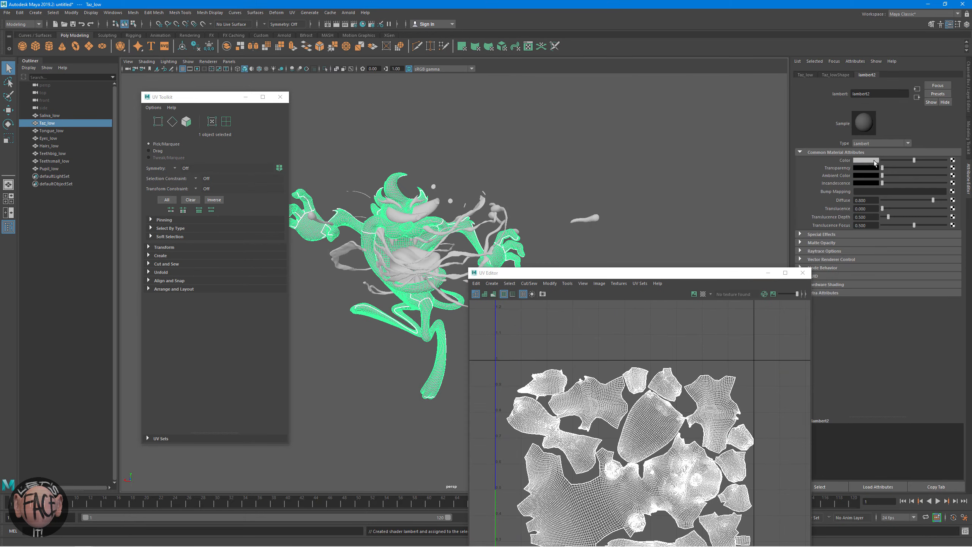
{"action": "left_click_drag", "start_coordinate": [876, 93], "coordinate": [815, 98]}
{"action": "type", "text": "Taz"}
{"action": "key", "text": "Return"}
{"action": "left_click", "coordinate": [866, 160]}
{"action": "left_click_drag", "start_coordinate": [921, 167], "coordinate": [925, 166]}
{"action": "left_click_drag", "start_coordinate": [937, 166], "coordinate": [937, 161]}
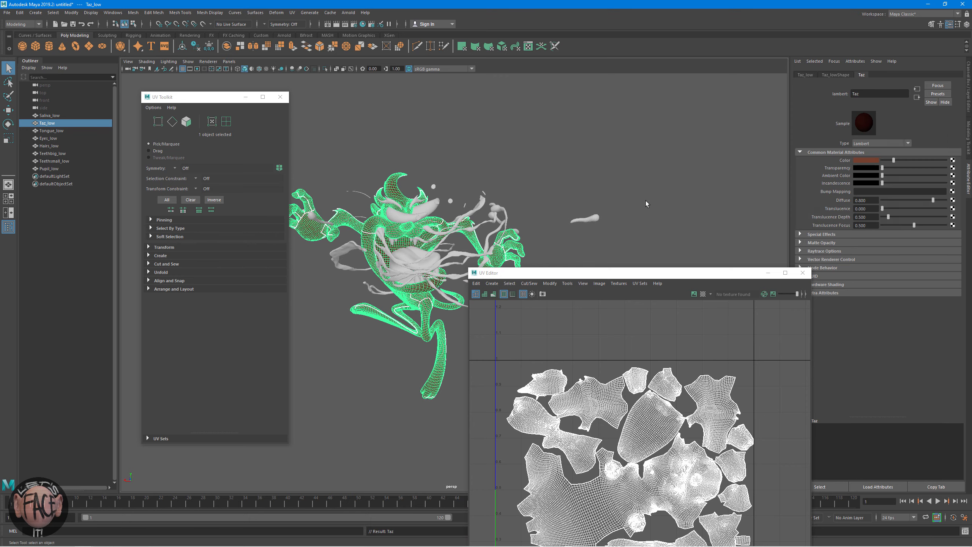
{"action": "left_click", "coordinate": [612, 165]}
Assign one new Lambert material named EyesHairTongueTeeth to the tongue, eyes, hairs, both teeth meshes and the pupils
{"action": "scroll", "coordinate": [421, 203], "scroll_direction": "up", "scroll_amount": 2}
{"action": "middle_click_drag", "start_coordinate": [401, 203], "coordinate": [439, 174], "text": "alt"}
{"action": "left_click", "coordinate": [440, 174]}
{"action": "left_click", "coordinate": [449, 177], "text": "shift"}
{"action": "middle_click_drag", "start_coordinate": [446, 222], "coordinate": [432, 192], "text": "alt"}
{"action": "left_click", "coordinate": [432, 195], "text": "shift"}
{"action": "left_click", "coordinate": [429, 177], "text": "shift"}
{"action": "left_click", "coordinate": [426, 175], "text": "shift"}
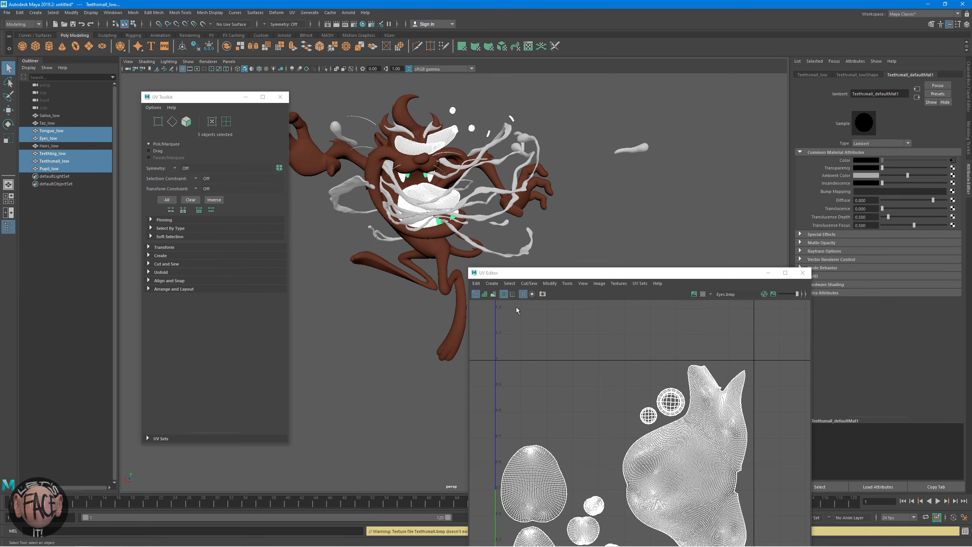
{"action": "scroll", "coordinate": [597, 399], "scroll_direction": "down", "scroll_amount": 3}
{"action": "middle_click_drag", "start_coordinate": [597, 421], "coordinate": [598, 360], "text": "alt"}
{"action": "left_click_drag", "start_coordinate": [432, 161], "coordinate": [440, 130], "text": "alt"}
{"action": "left_click", "coordinate": [444, 132], "text": "shift"}
{"action": "right_click_drag", "start_coordinate": [459, 149], "coordinate": [465, 287]}
{"action": "left_click_drag", "start_coordinate": [876, 93], "coordinate": [827, 97]}
{"action": "type", "text": "EyesHairTongueTeeth"}
{"action": "key", "text": "Return"}
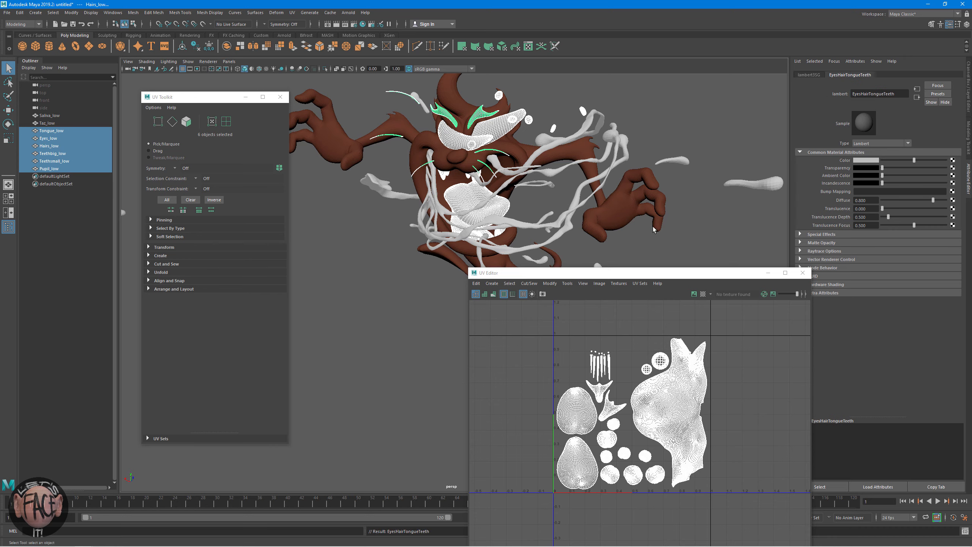
Set the EyesHairTongueTeeth material's colour to red
{"action": "left_click_drag", "start_coordinate": [536, 161], "coordinate": [513, 149], "text": "alt"}
{"action": "left_click", "coordinate": [861, 161]}
{"action": "left_click", "coordinate": [840, 141]}
{"action": "left_click", "coordinate": [645, 170]}
Assign a new Lambert material named Saliva to the saliva mesh and colour it cyan
{"action": "left_click_drag", "start_coordinate": [645, 170], "coordinate": [604, 140], "text": "alt"}
{"action": "left_click", "coordinate": [504, 119]}
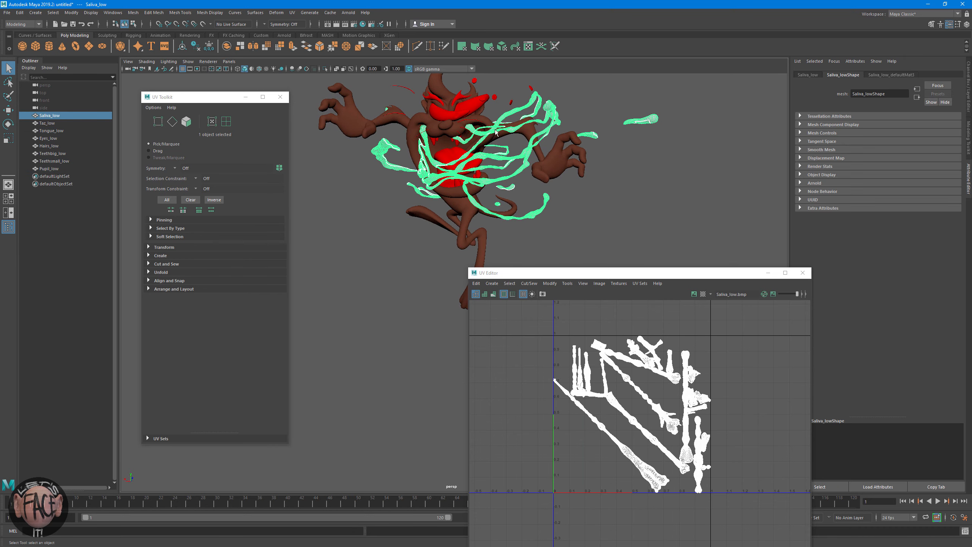
{"action": "right_click_drag", "start_coordinate": [493, 134], "coordinate": [494, 318]}
{"action": "left_click", "coordinate": [386, 226]}
{"action": "left_click", "coordinate": [863, 161]}
{"action": "left_click", "coordinate": [870, 147]}
{"action": "left_click_drag", "start_coordinate": [875, 94], "coordinate": [829, 96]}
{"action": "type", "text": "Saliva"}
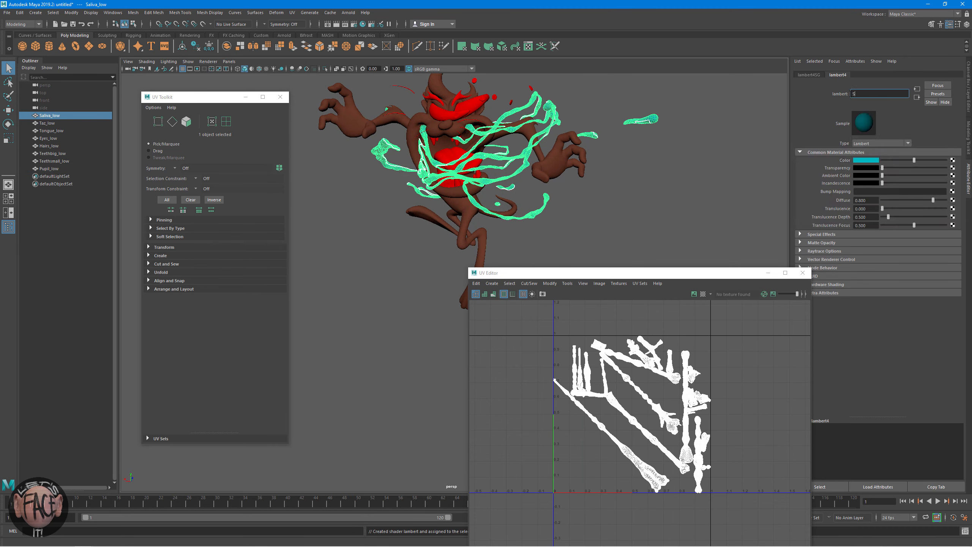
{"action": "key", "text": "Return"}
{"action": "left_click", "coordinate": [644, 172]}
Save the scene as Taz_low.mb in the Taz project folder
{"action": "key", "text": "ctrl+shift+s"}
{"action": "type", "text": "Taz"}
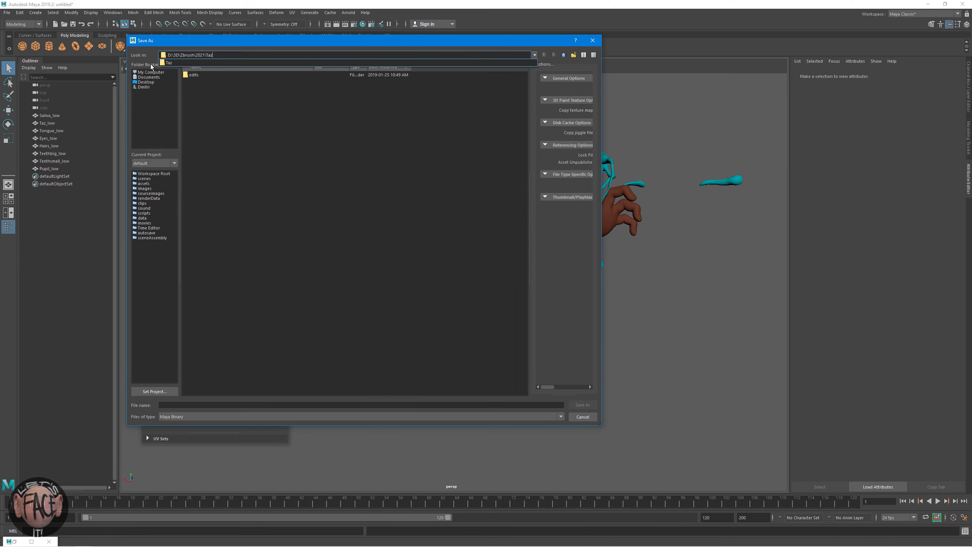
{"action": "key", "text": "Return"}
Select all the low-poly meshes and freeze their transformations
{"action": "scroll", "coordinate": [545, 243], "scroll_direction": "down", "scroll_amount": 2}
{"action": "middle_click_drag", "start_coordinate": [546, 243], "coordinate": [589, 236], "text": "alt"}
{"action": "left_click_drag", "start_coordinate": [369, 87], "coordinate": [678, 356]}
{"action": "left_click", "coordinate": [71, 12]}
{"action": "left_click", "coordinate": [83, 45]}
Export the selected low-poly meshes as an OBJ file named Taz_lowpoly in the Taz folder
{"action": "left_click", "coordinate": [6, 12]}
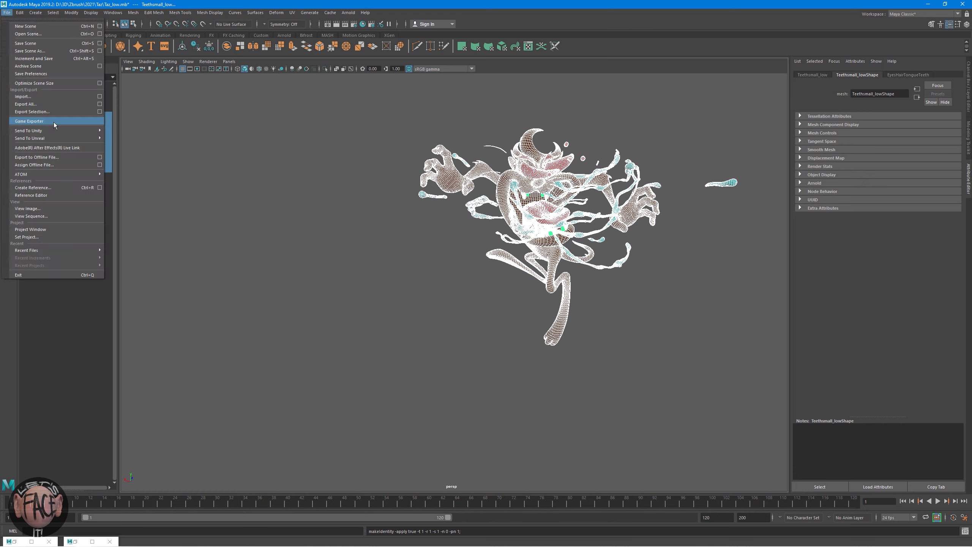
{"action": "left_click", "coordinate": [36, 120]}
{"action": "left_click", "coordinate": [188, 404]}
{"action": "type", "text": "Taz_lowpoly"}
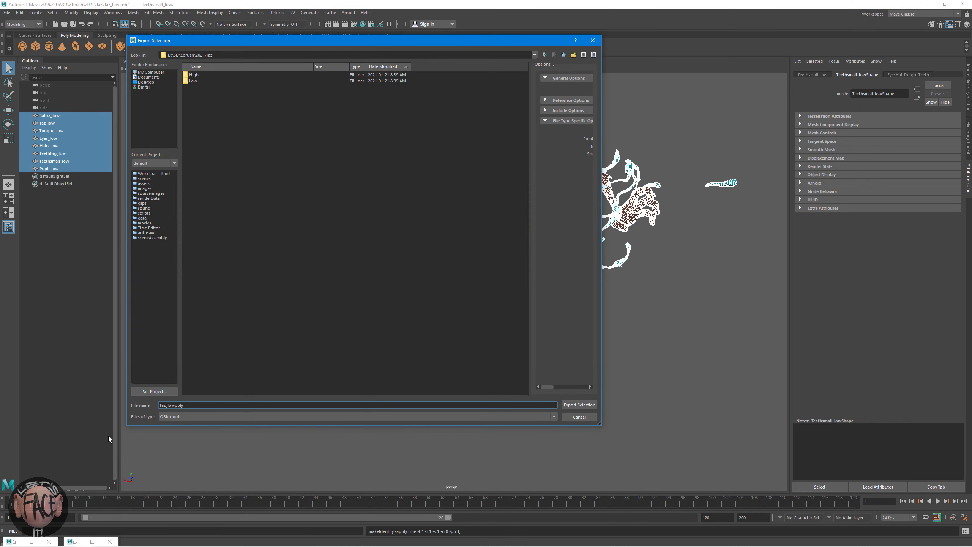
{"action": "key", "text": "Return"}
Unlock the normals of all the low-poly meshes and soften their edges
{"action": "left_click", "coordinate": [399, 221]}
{"action": "middle_click_drag", "start_coordinate": [399, 220], "coordinate": [350, 232], "text": "alt"}
{"action": "right_click_drag", "start_coordinate": [361, 230], "coordinate": [395, 421], "text": "alt"}
{"action": "middle_click_drag", "start_coordinate": [386, 332], "coordinate": [372, 392], "text": "alt"}
{"action": "right_click_drag", "start_coordinate": [327, 322], "coordinate": [208, 94], "text": "alt"}
{"action": "left_click_drag", "start_coordinate": [208, 94], "coordinate": [708, 445]}
{"action": "key", "text": "space"}
{"action": "left_click", "coordinate": [481, 247]}
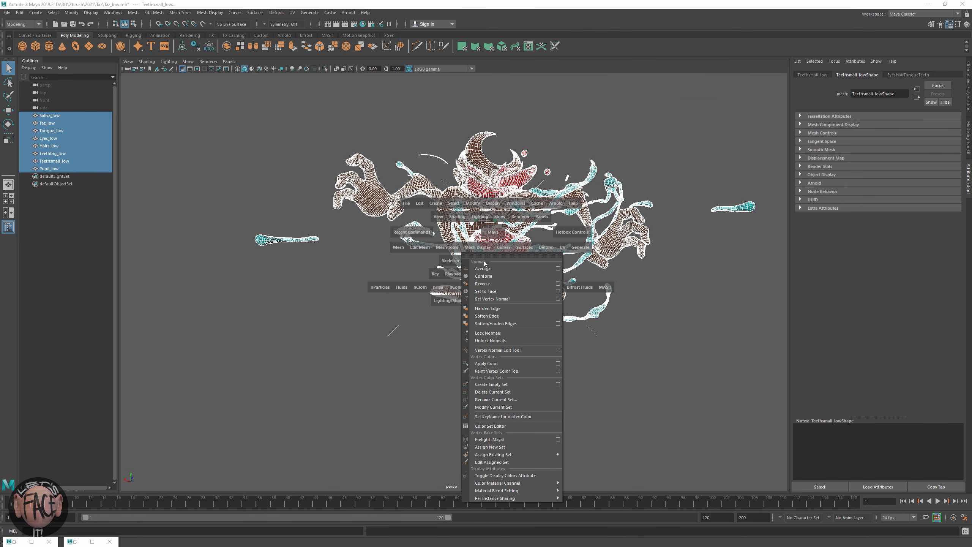
{"action": "left_click", "coordinate": [486, 340]}
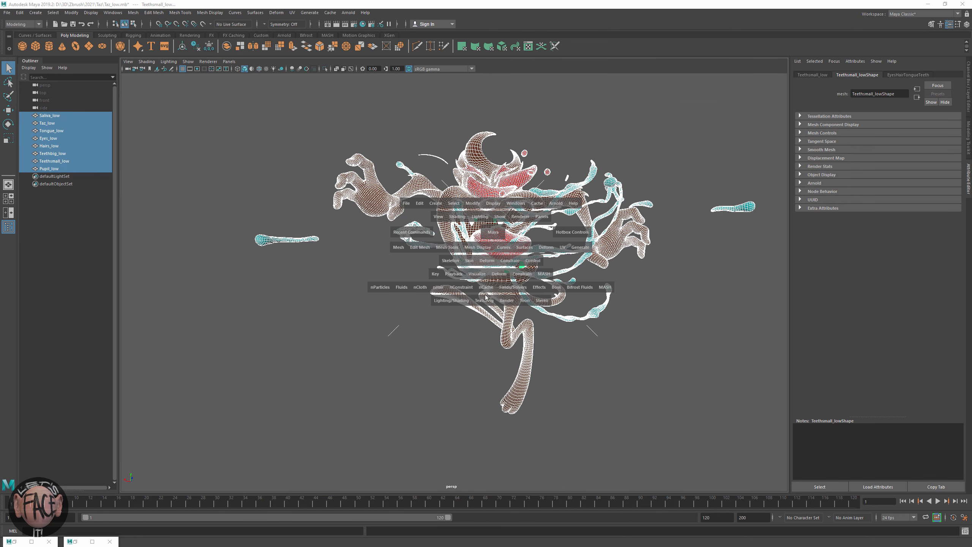
{"action": "left_click", "coordinate": [483, 249]}
{"action": "left_click", "coordinate": [481, 320]}
{"action": "left_click", "coordinate": [347, 289]}
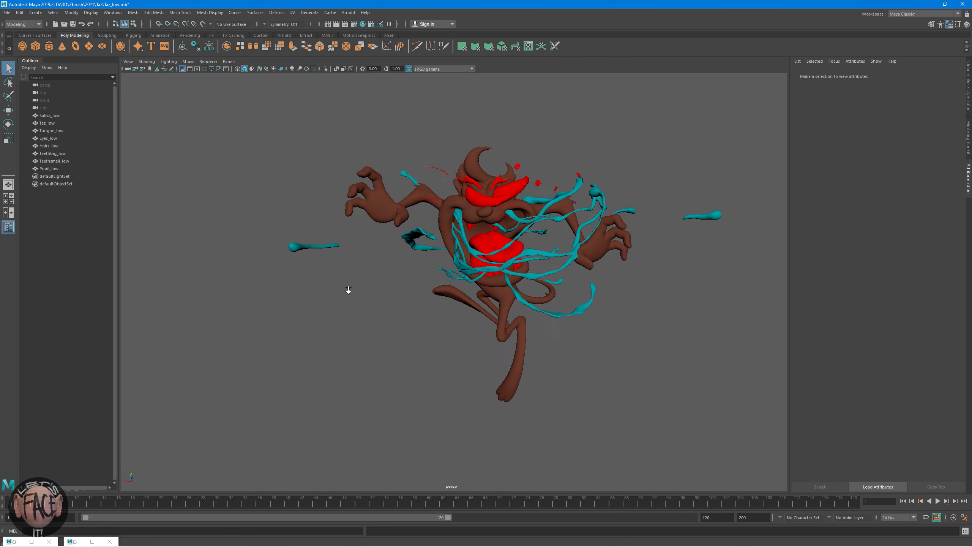
Export all the softened low-poly meshes together in FBX format as Taz_lowpoly
{"action": "key", "text": "ctrl+shift+a"}
{"action": "left_click", "coordinate": [7, 12]}
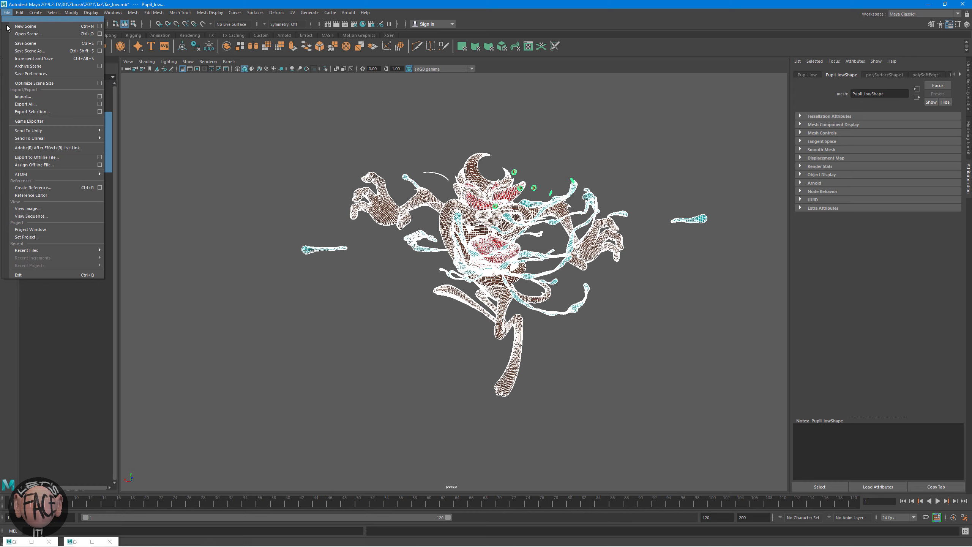
{"action": "left_click", "coordinate": [35, 111]}
{"action": "left_click", "coordinate": [553, 416]}
{"action": "scroll", "coordinate": [555, 446], "scroll_direction": "down", "scroll_amount": 3}
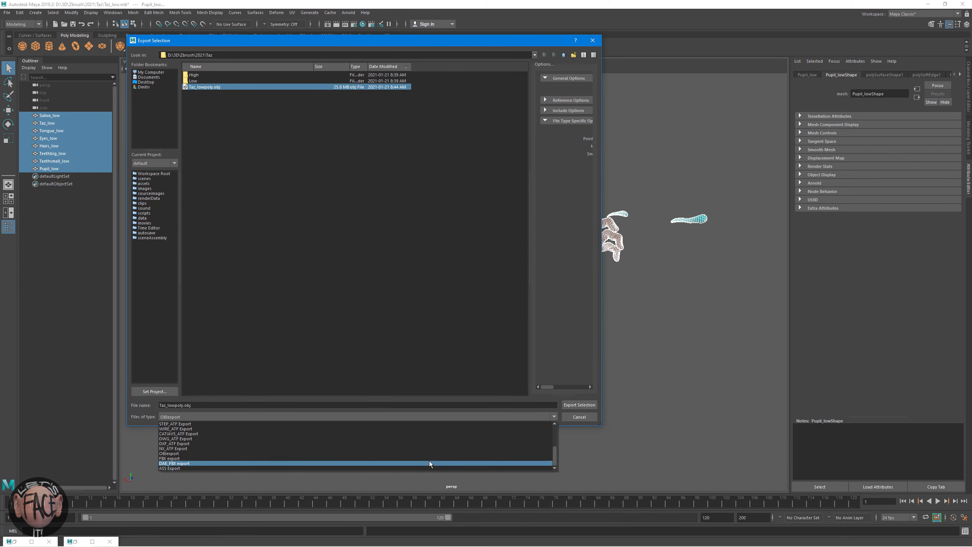
{"action": "left_click", "coordinate": [429, 458]}
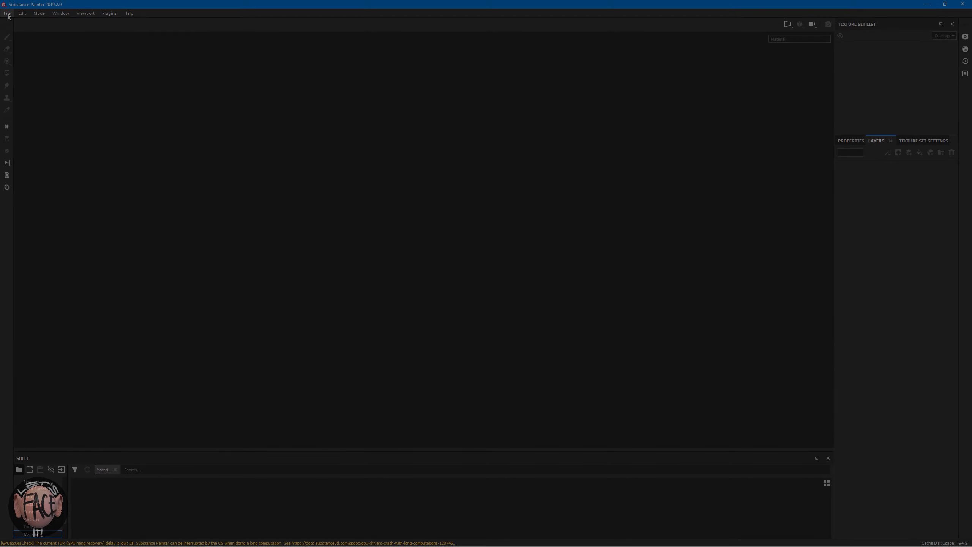
Switch to Substance Painter and create a new project from the Taz_lowpoly mesh
{"action": "left_click", "coordinate": [7, 13]}
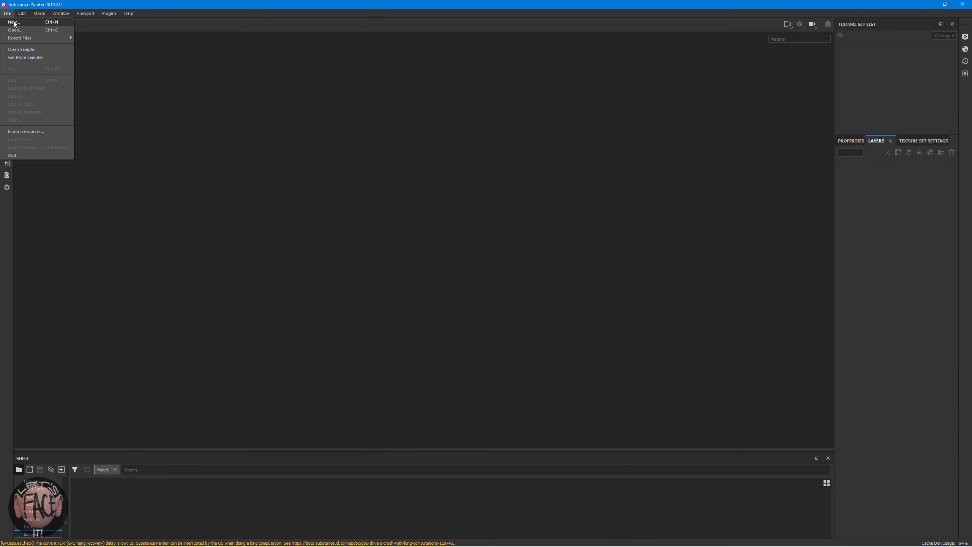
{"action": "left_click", "coordinate": [14, 22]}
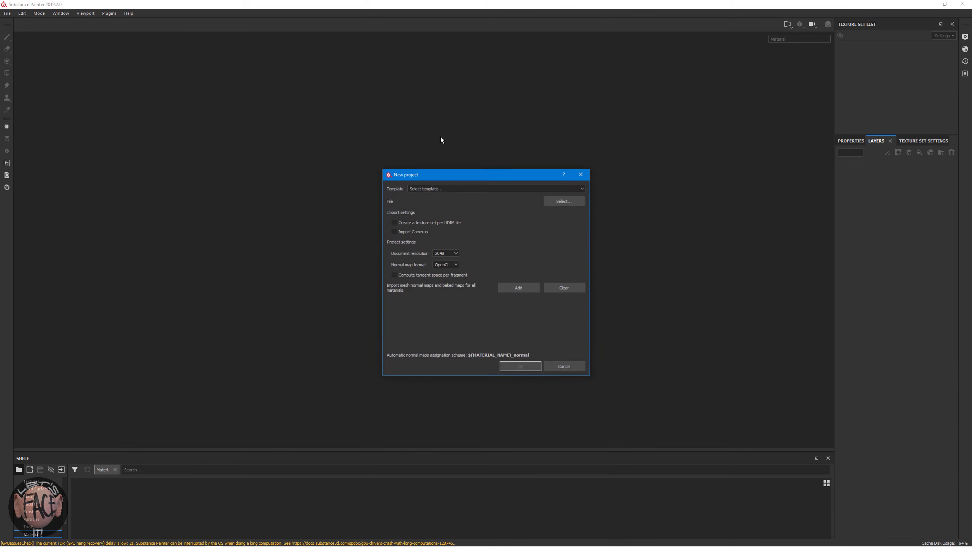
{"action": "left_click", "coordinate": [568, 202]}
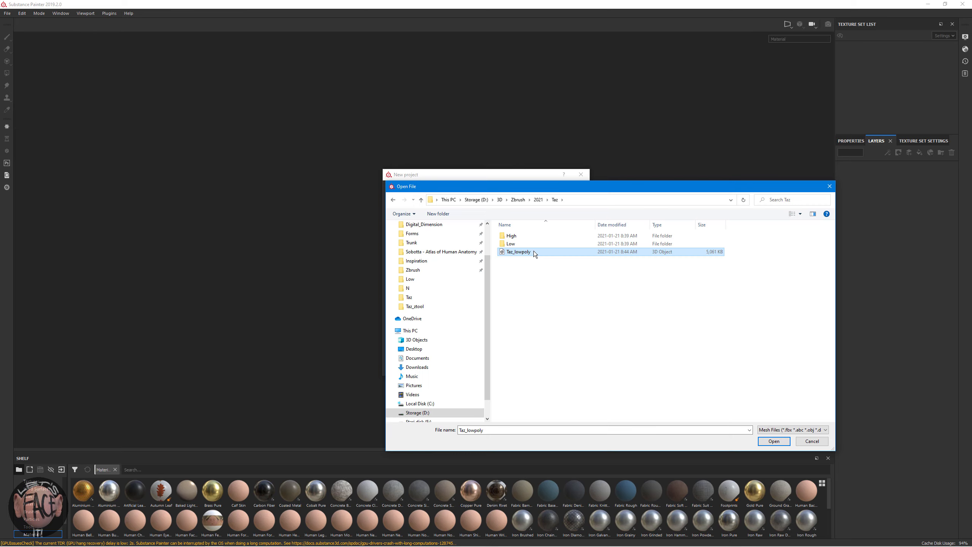
{"action": "double_click", "coordinate": [533, 251]}
{"action": "left_click", "coordinate": [526, 366]}
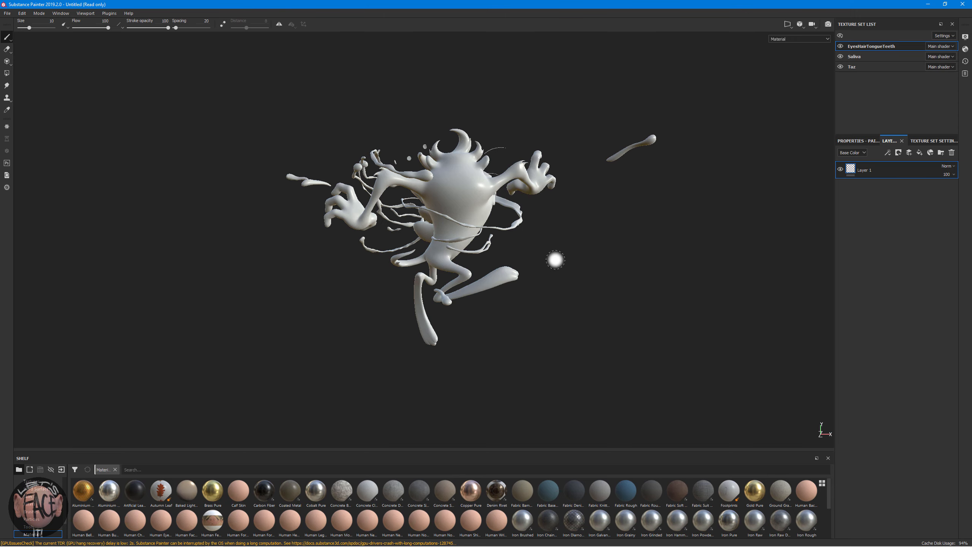
{"action": "mouse_move", "coordinate": [553, 260]}
{"action": "left_mouse_down", "text": "alt"}
{"action": "mouse_move", "coordinate": [382, 276]}
{"action": "mouse_move", "coordinate": [358, 294]}
{"action": "mouse_move", "coordinate": [228, 308]}
{"action": "mouse_move", "coordinate": [200, 299]}
{"action": "mouse_move", "coordinate": [299, 259]}
{"action": "left_mouse_up", "text": "alt"}
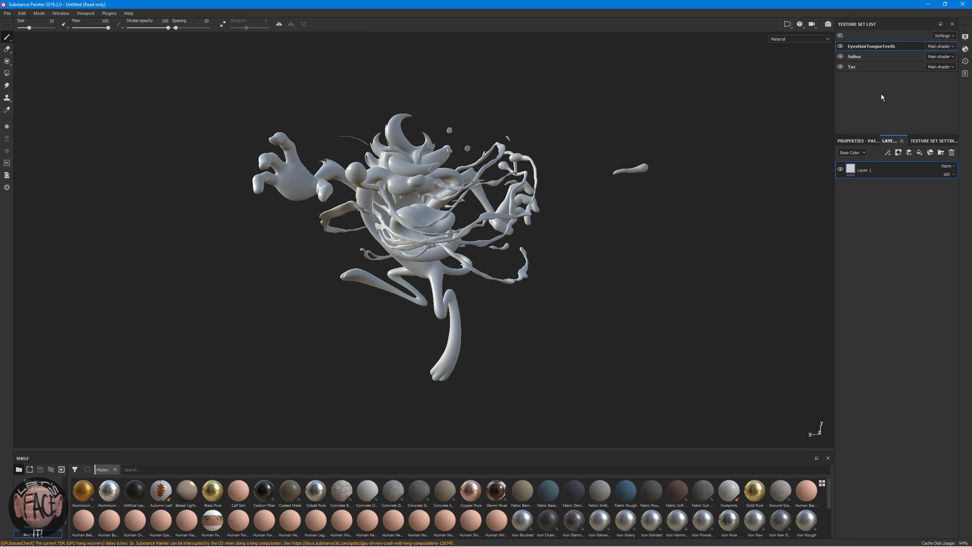
Open the mesh map baking settings and load Taz_high from the High folder as the high definition mesh
{"action": "left_click", "coordinate": [924, 141]}
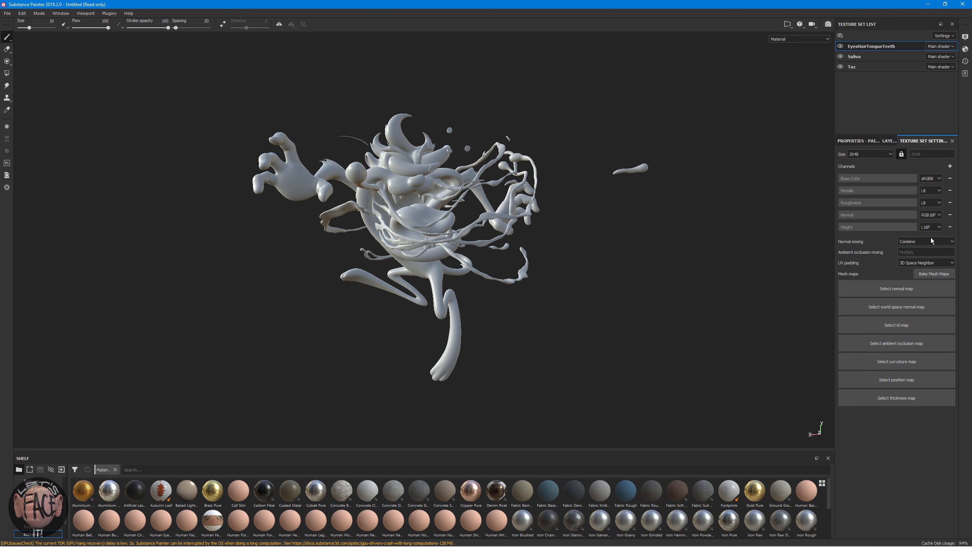
{"action": "left_click", "coordinate": [928, 274]}
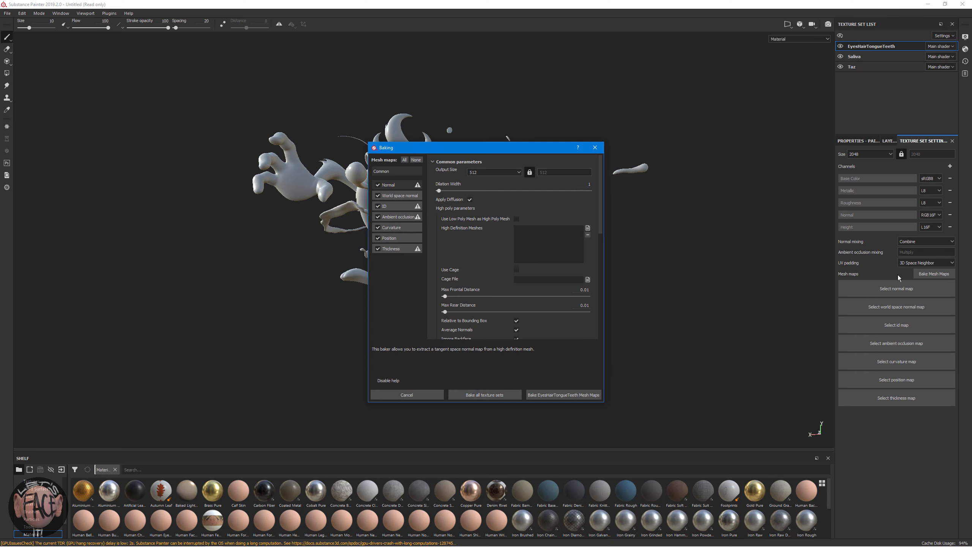
{"action": "left_click", "coordinate": [588, 229]}
{"action": "left_click", "coordinate": [507, 208]}
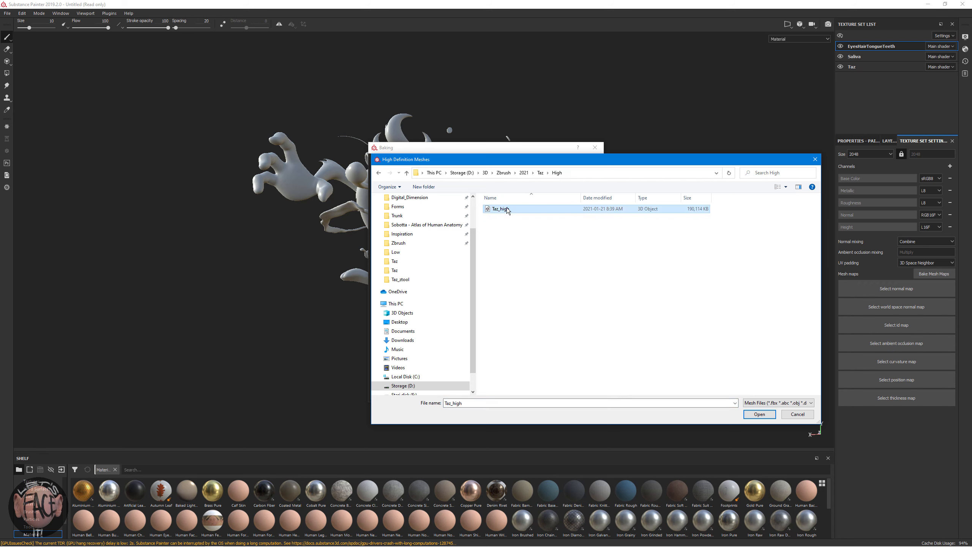
{"action": "double_click", "coordinate": [507, 209]}
Set the bake output size to 2048, antialiasing to Subsampling 2x2 and matching to By Mesh Name
{"action": "left_click", "coordinate": [494, 172]}
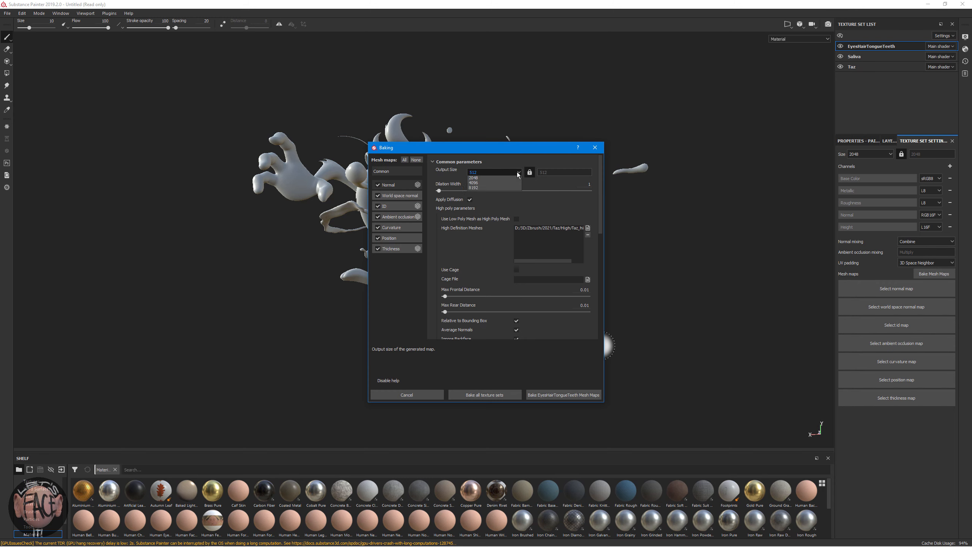
{"action": "left_click", "coordinate": [483, 208]}
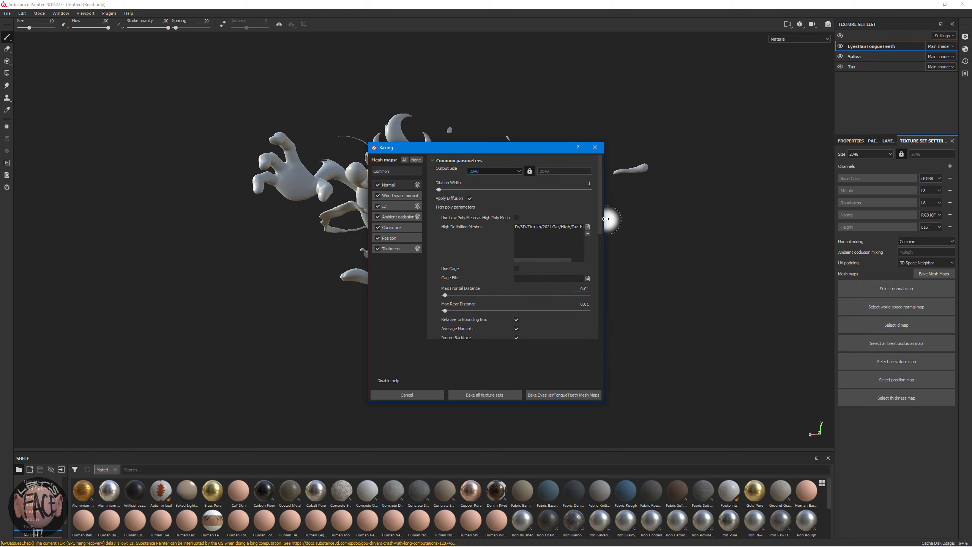
{"action": "scroll", "coordinate": [603, 226], "scroll_direction": "down", "scroll_amount": 3}
{"action": "left_click", "coordinate": [563, 281]}
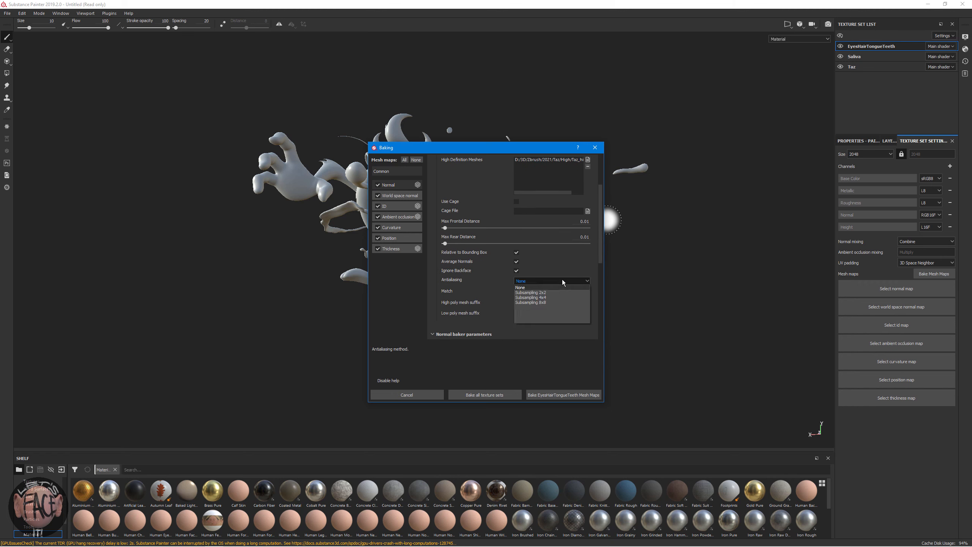
{"action": "left_click", "coordinate": [555, 291]}
{"action": "left_click", "coordinate": [555, 290]}
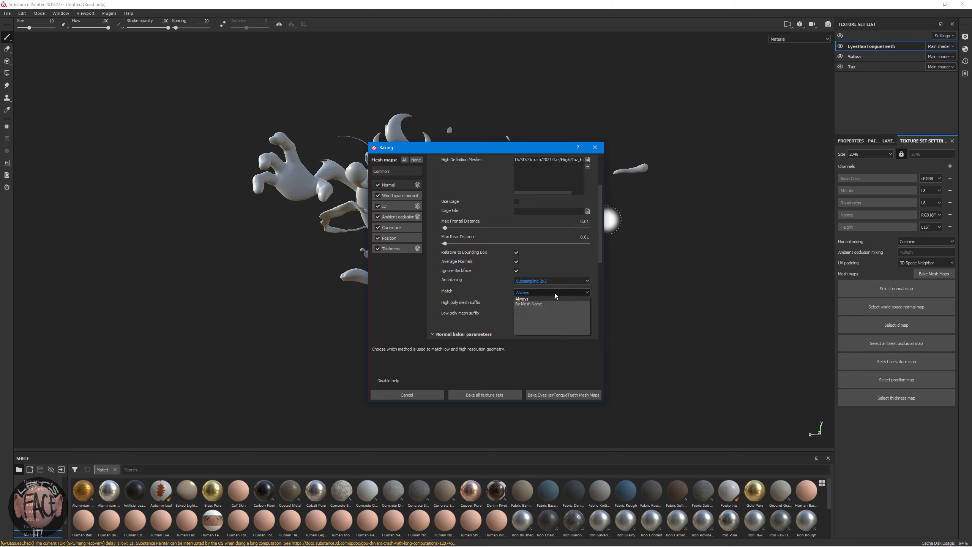
{"action": "left_click", "coordinate": [547, 304]}
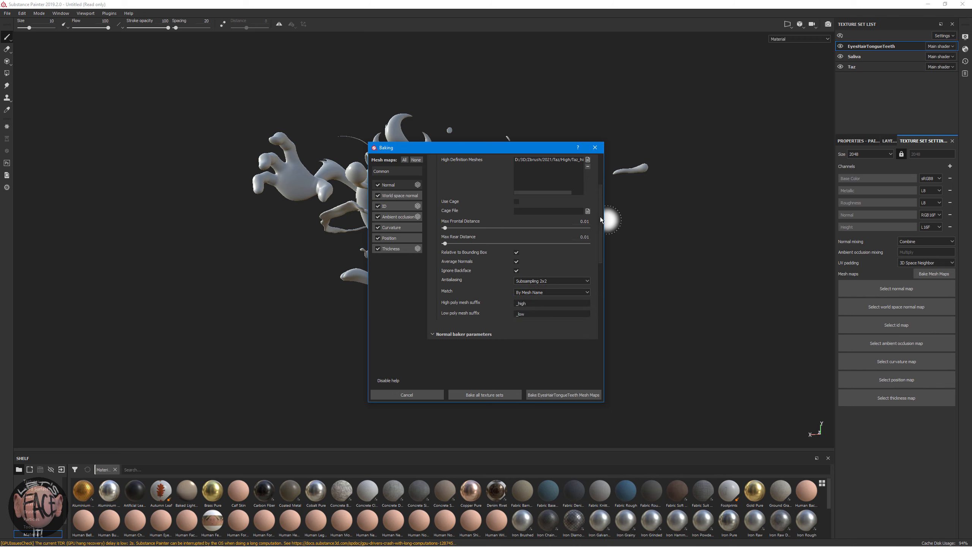
{"action": "scroll", "coordinate": [600, 223], "scroll_direction": "down", "scroll_amount": 2}
{"action": "scroll", "coordinate": [599, 230], "scroll_direction": "down", "scroll_amount": 4}
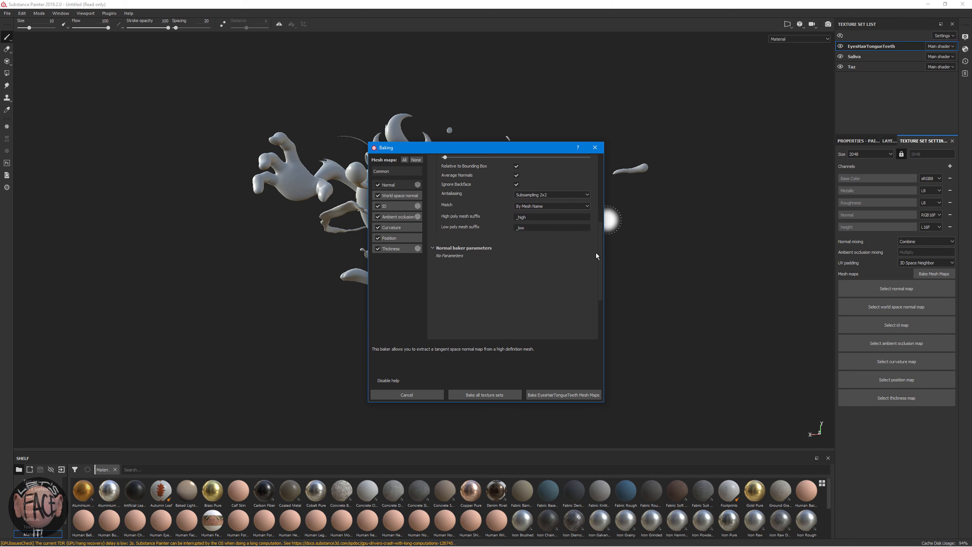